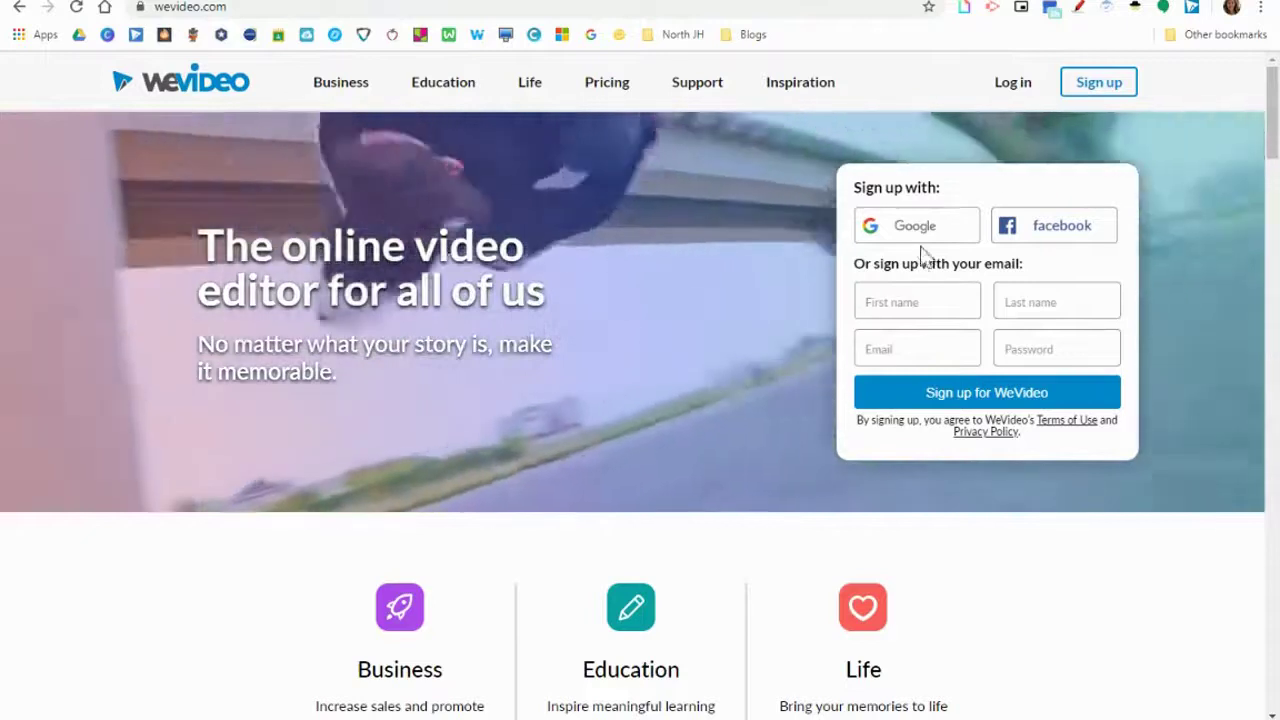
Sign in with the Google account and create a new blank edit
click(929, 238)
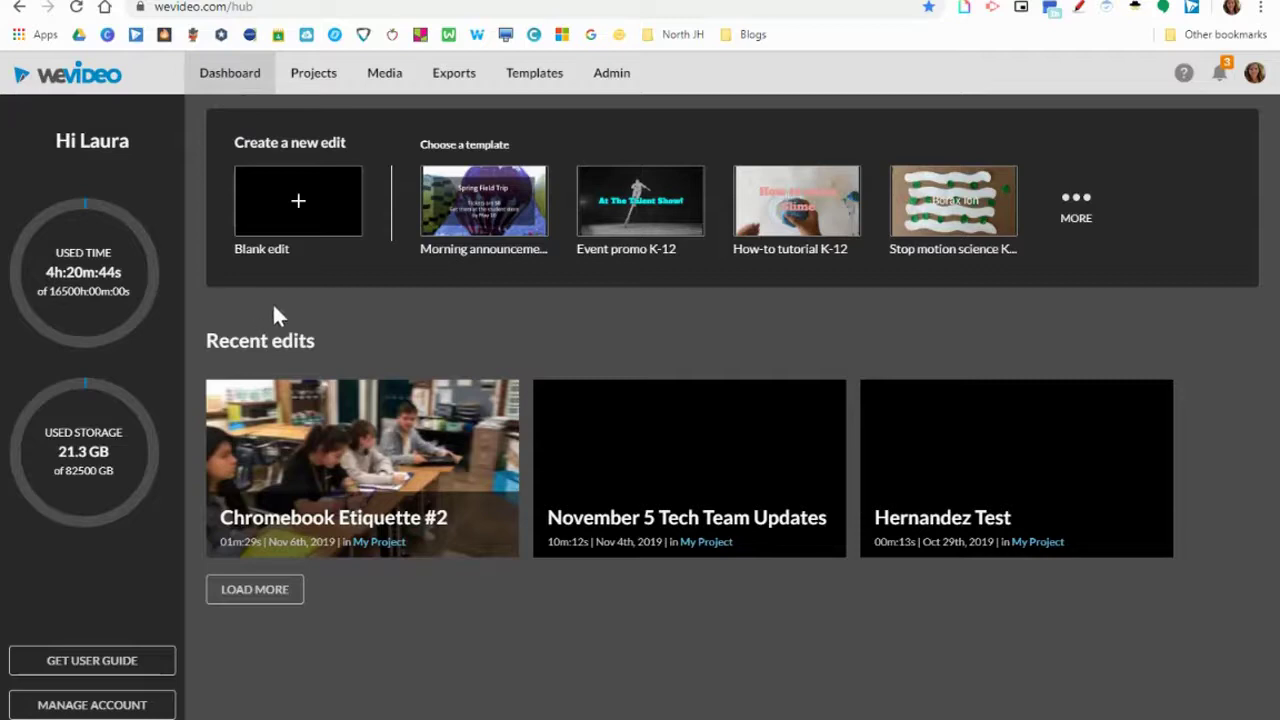
click(288, 224)
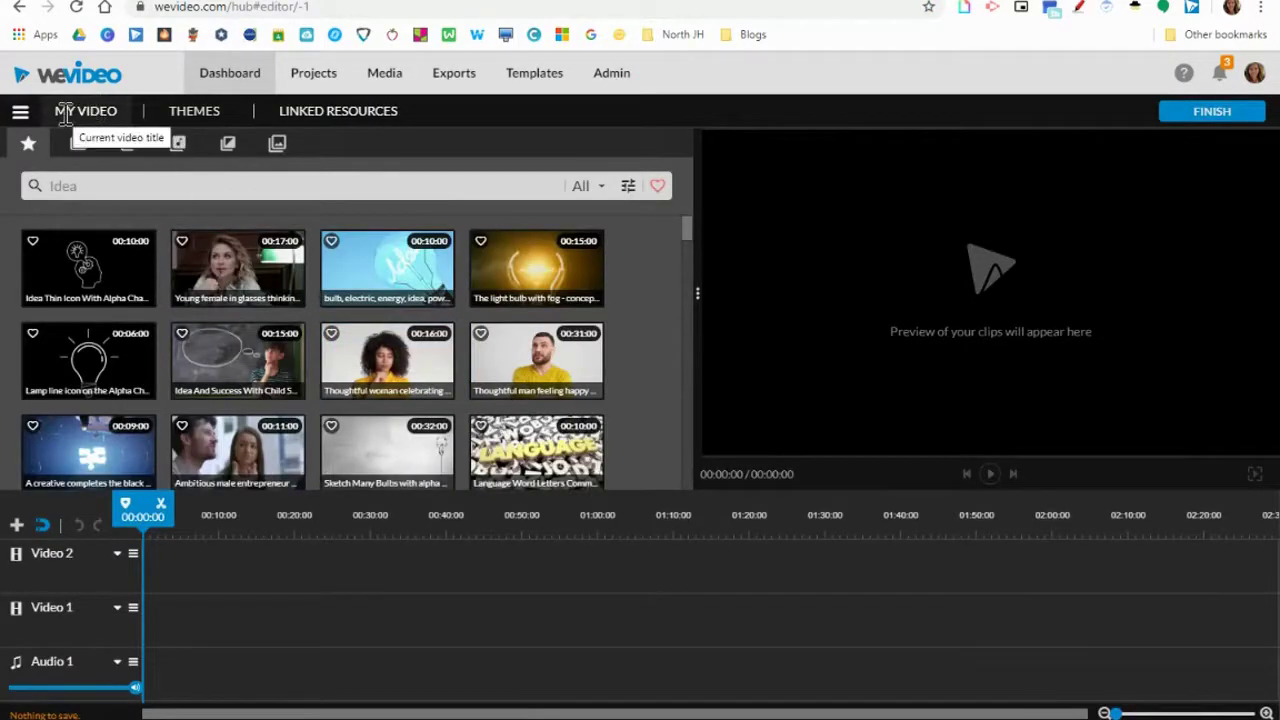
Rename the video with the presenter's surname followed by "Recording"
click(66, 112)
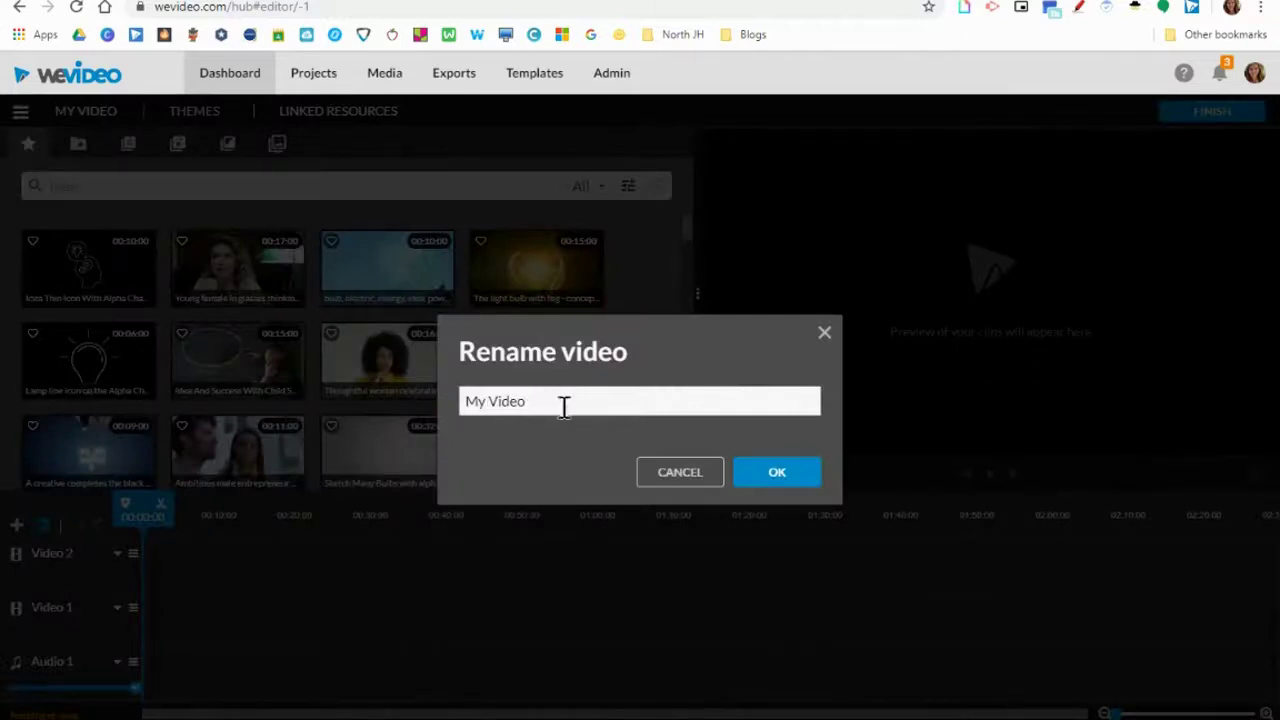
drag(563, 406, 430, 410)
text(K)
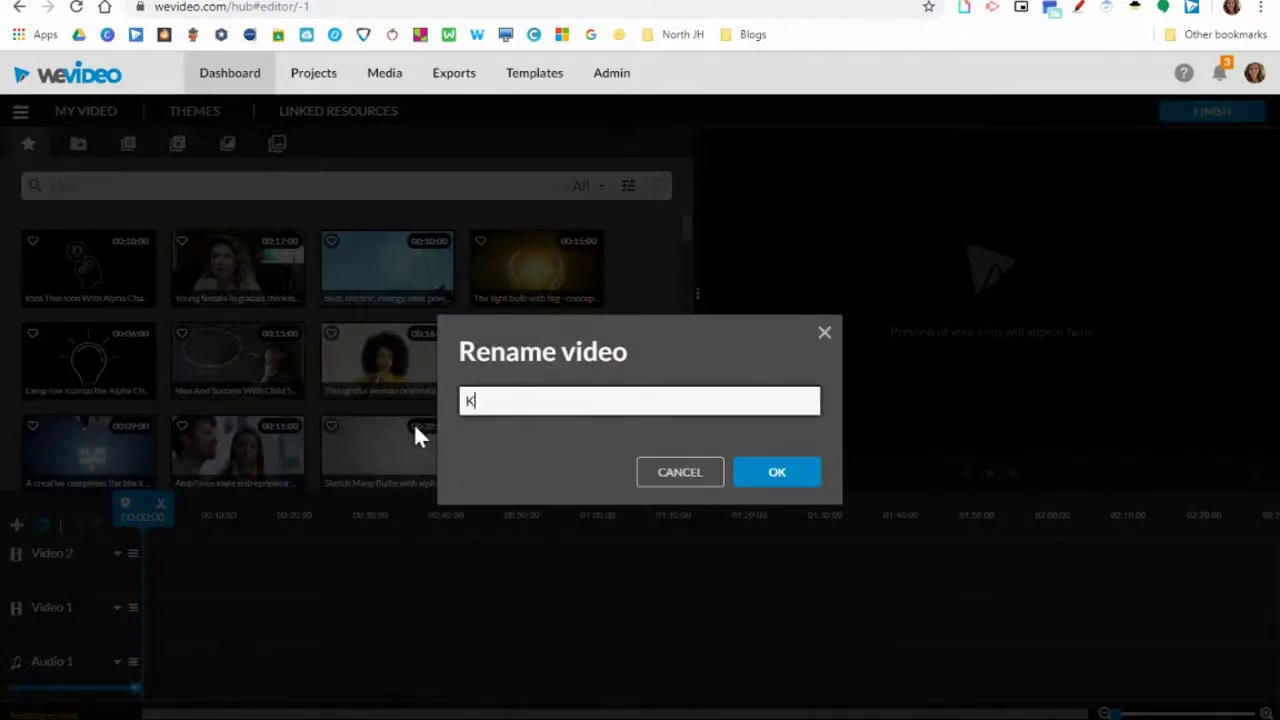
text(anicka Recording)
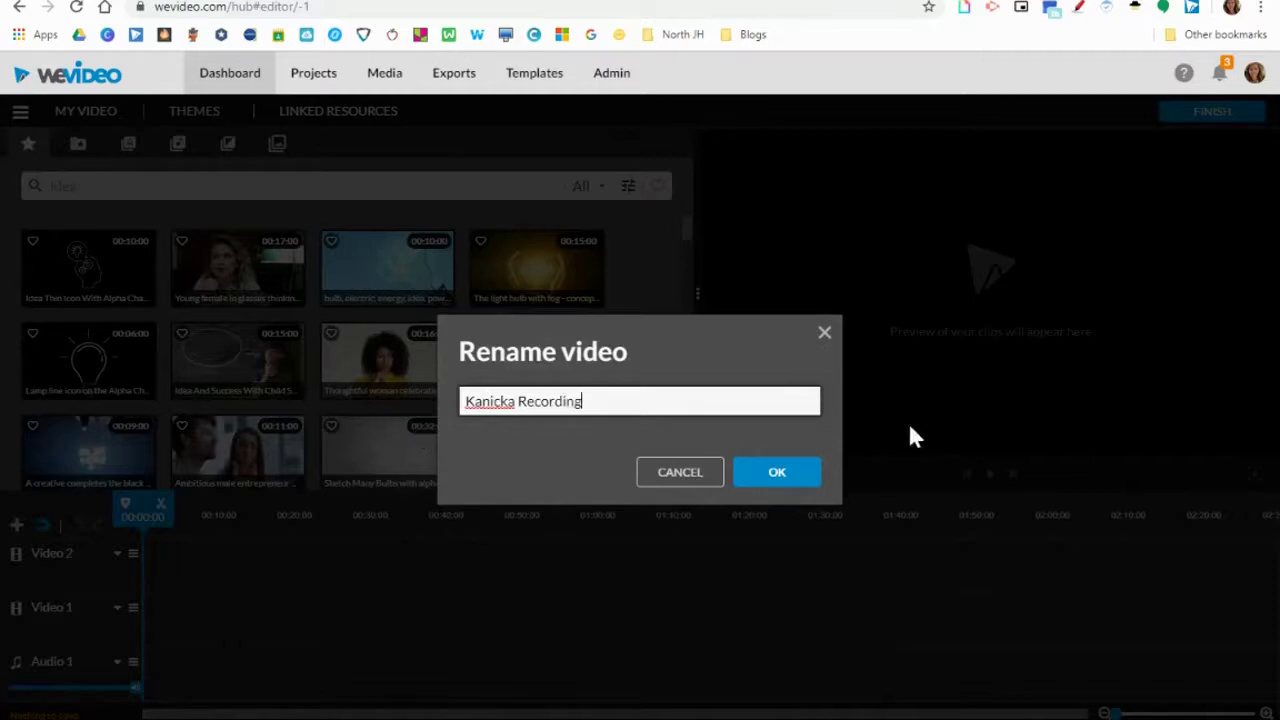
click(782, 474)
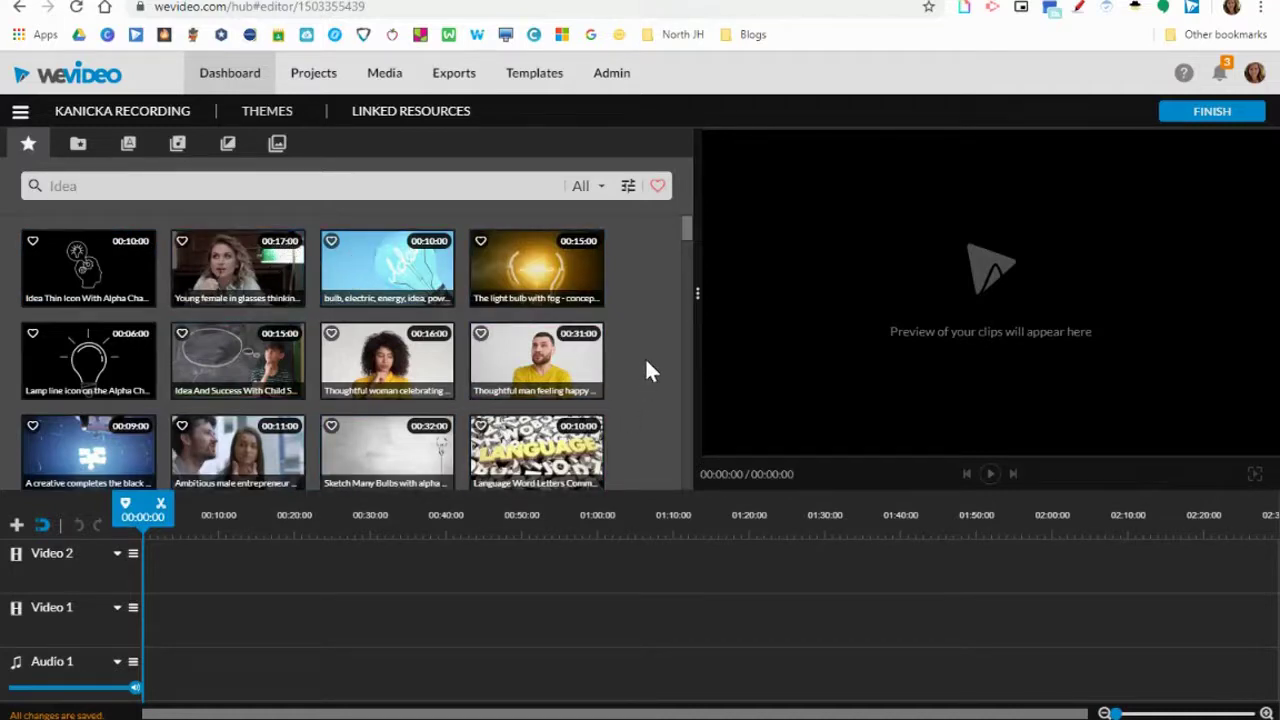
Examine the media type filter options and browse the clips and images in the stock library
click(609, 190)
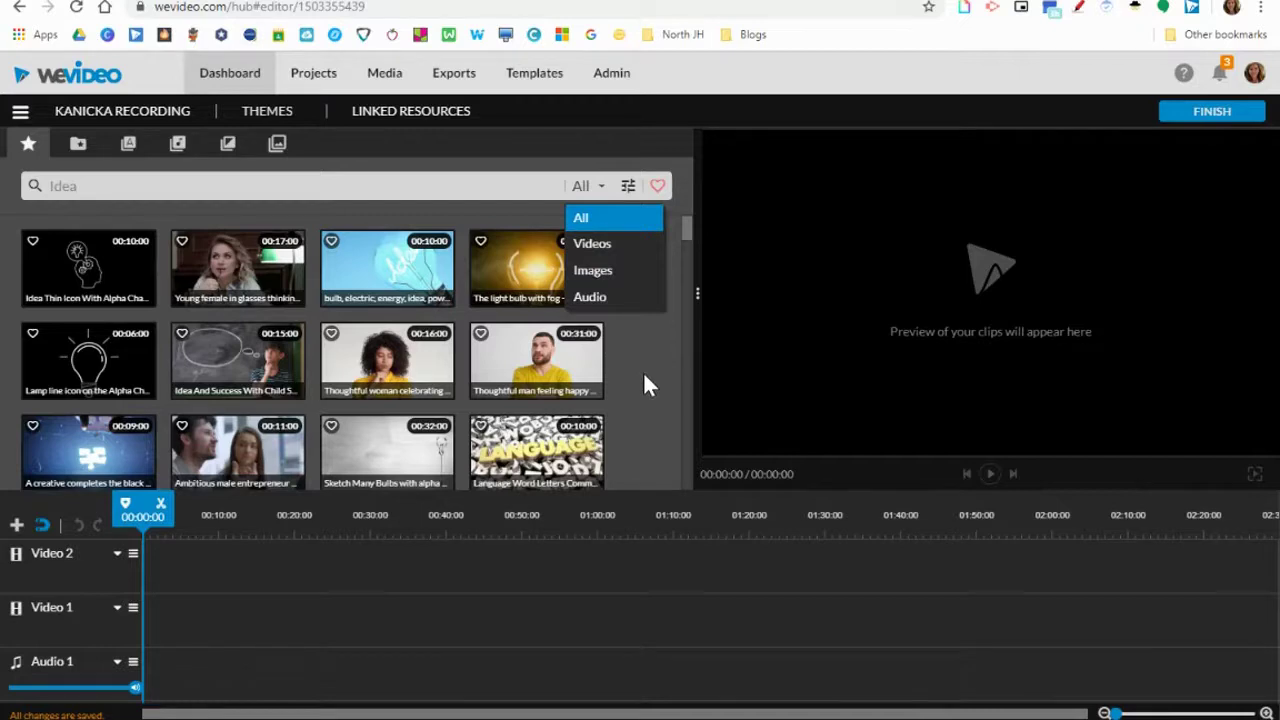
click(659, 334)
scroll(661, 333, down, 5)
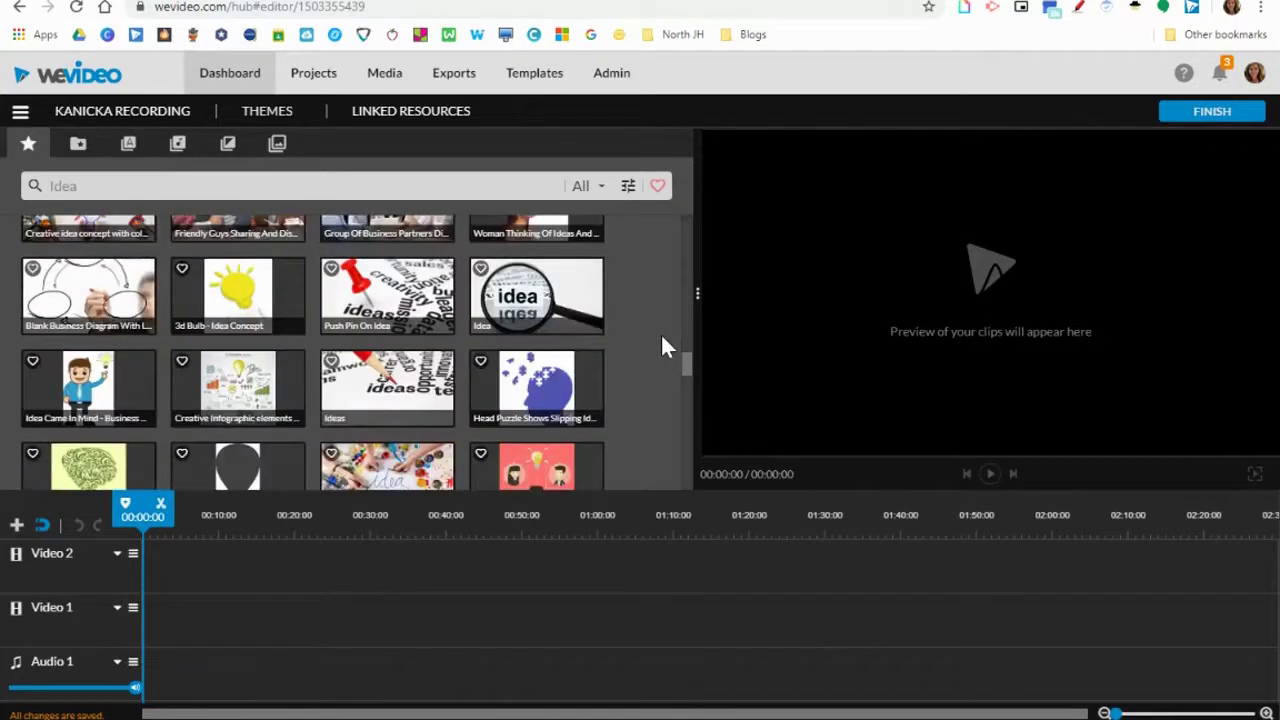
scroll(664, 341, down, 5)
scroll(662, 334, up, 10)
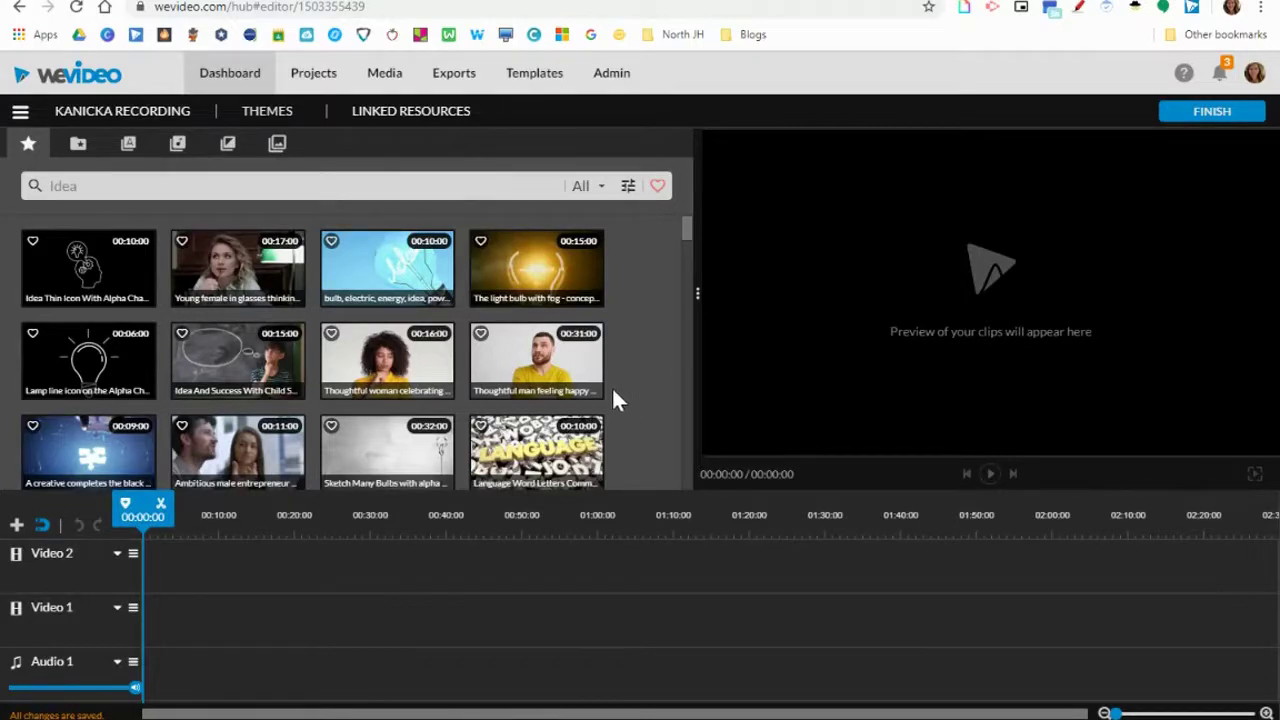
Open the personal media library and look through its stored clips
click(79, 146)
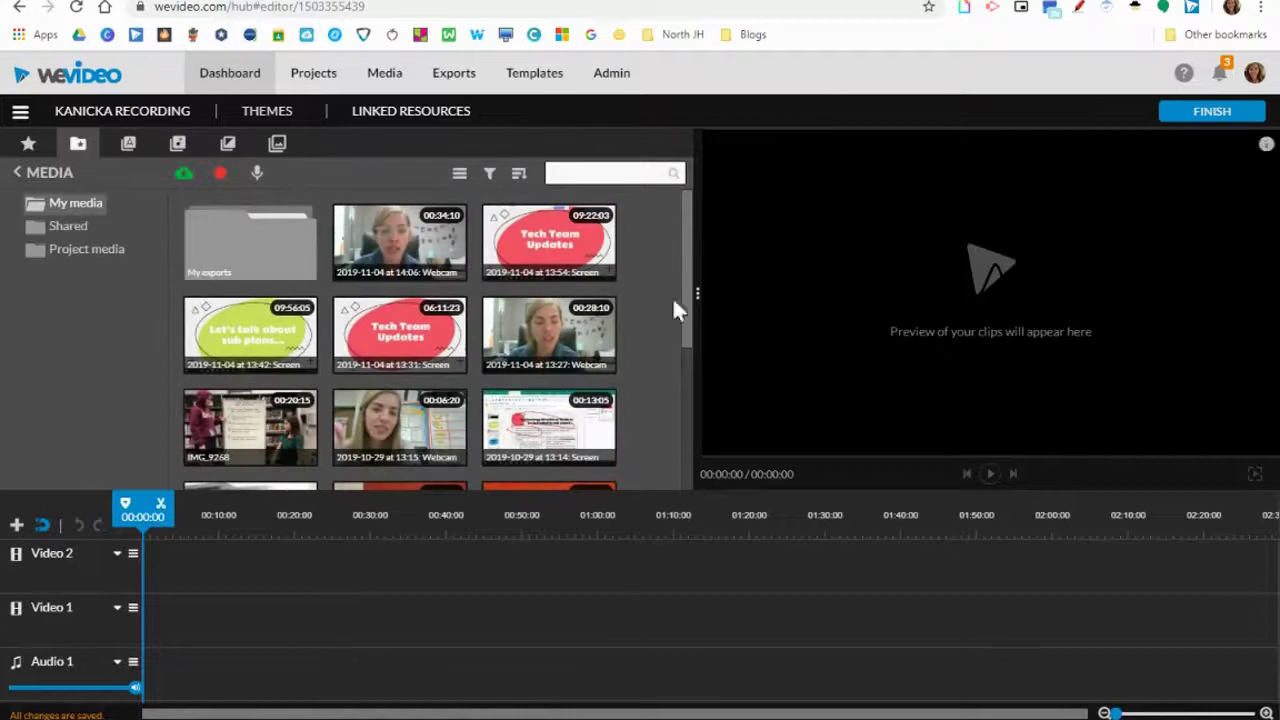
scroll(586, 334, down, 3)
scroll(640, 420, up, 5)
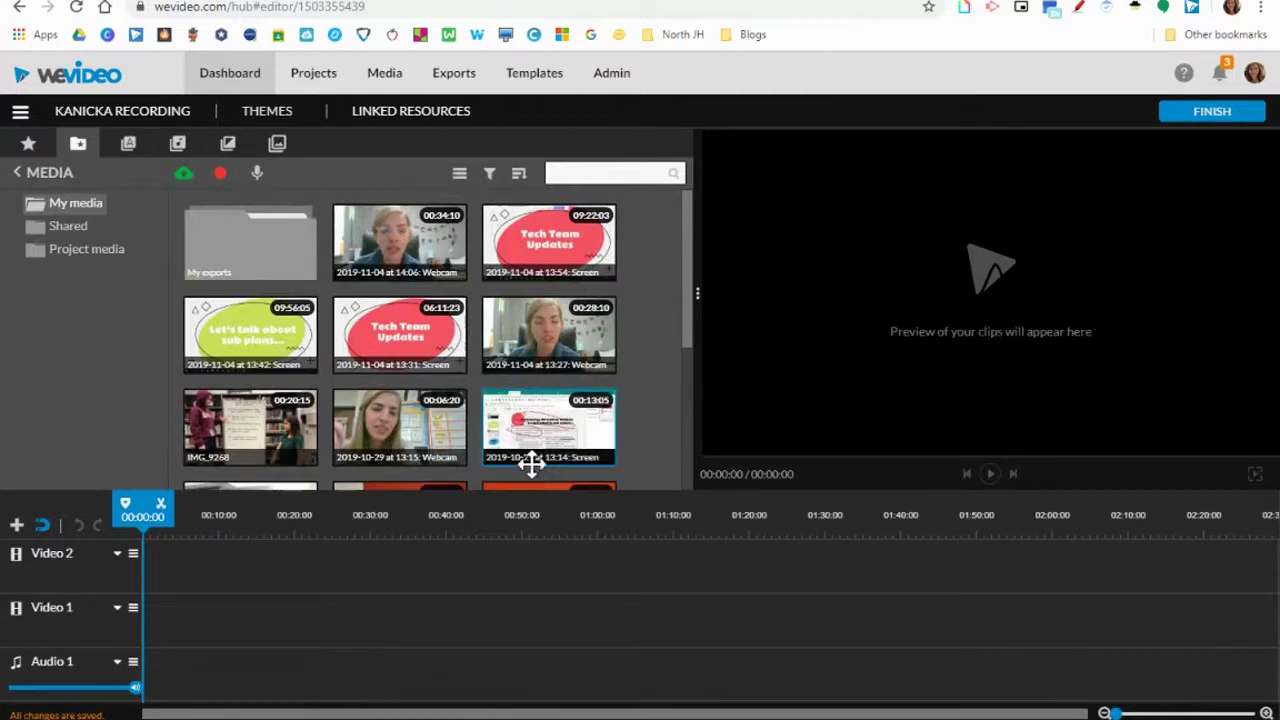
click(221, 178)
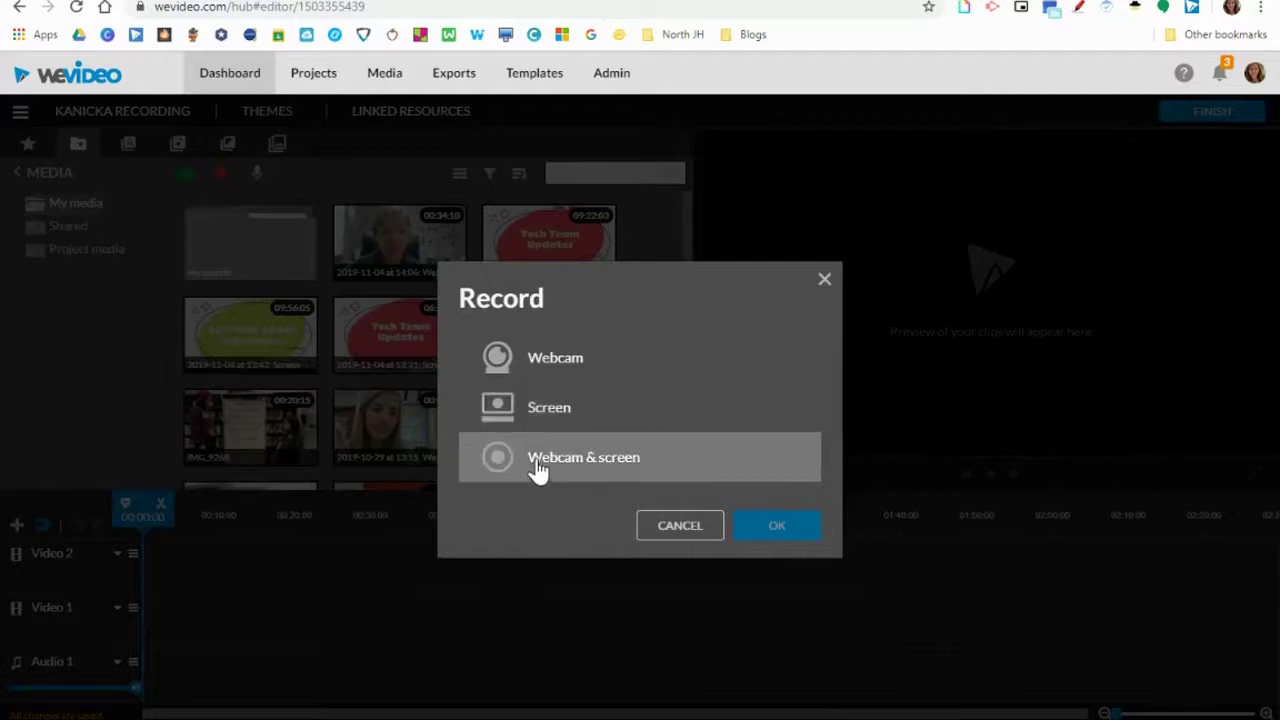
click(556, 425)
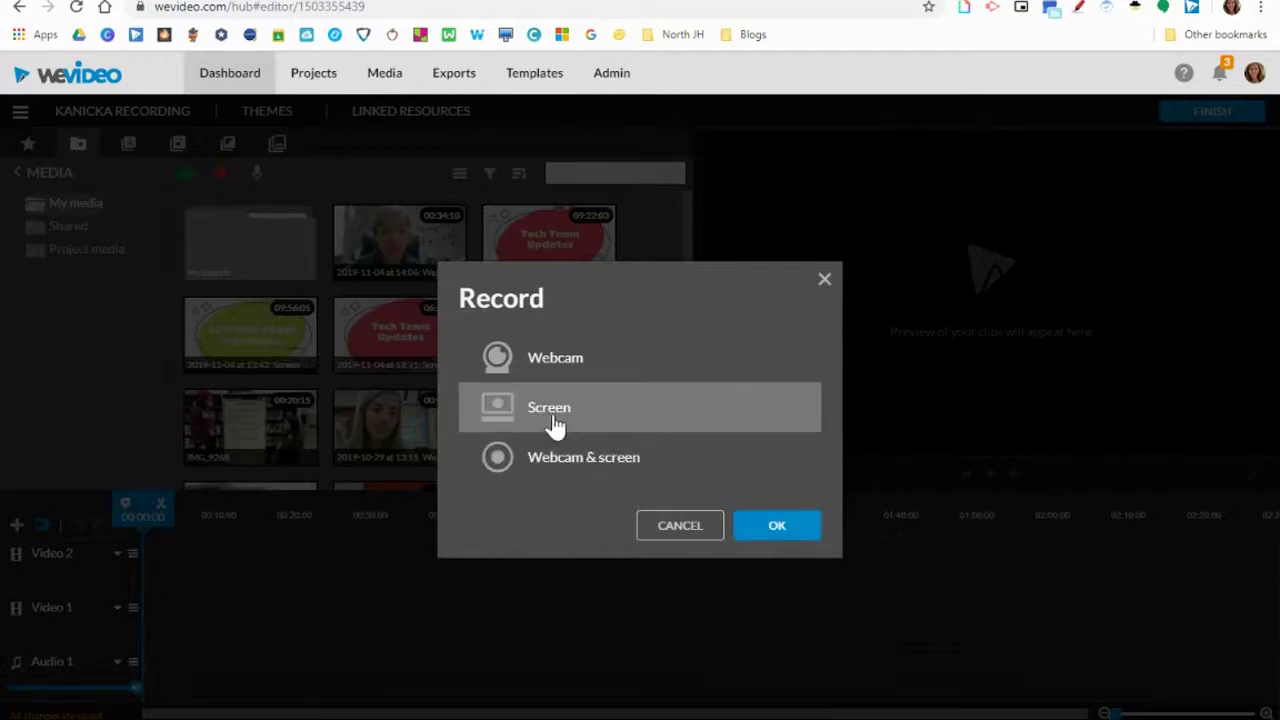
click(806, 537)
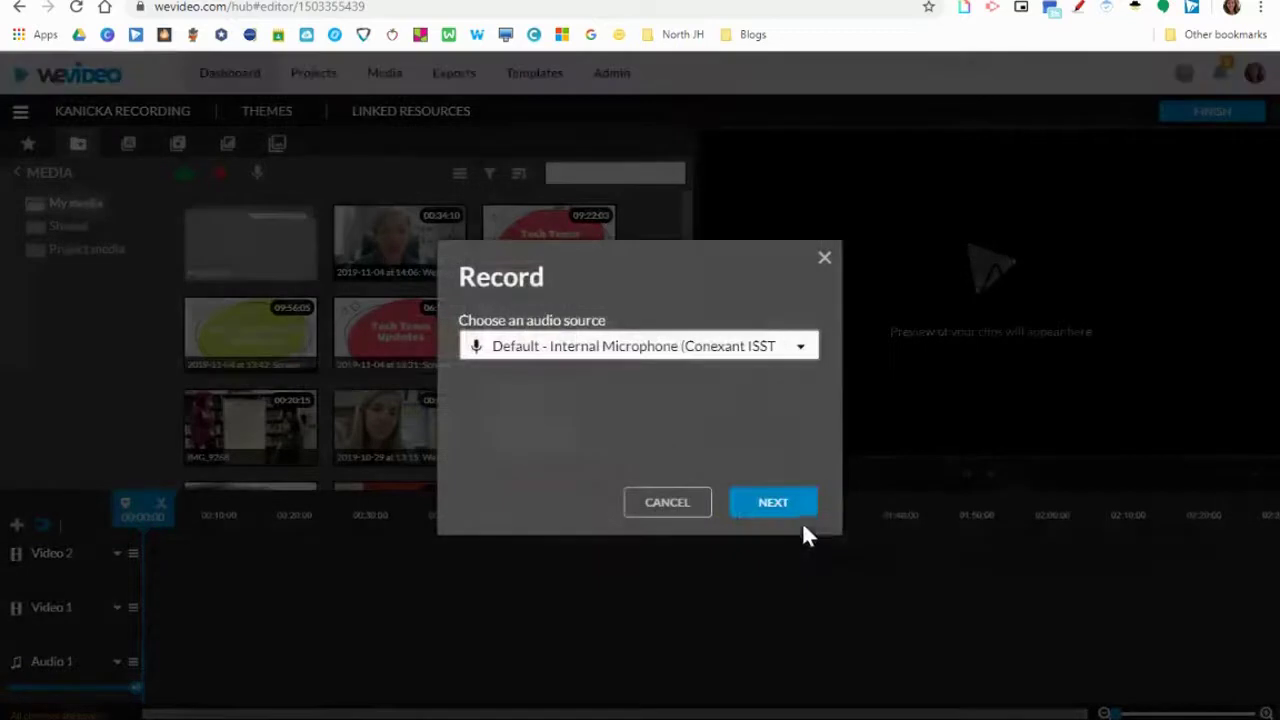
click(710, 354)
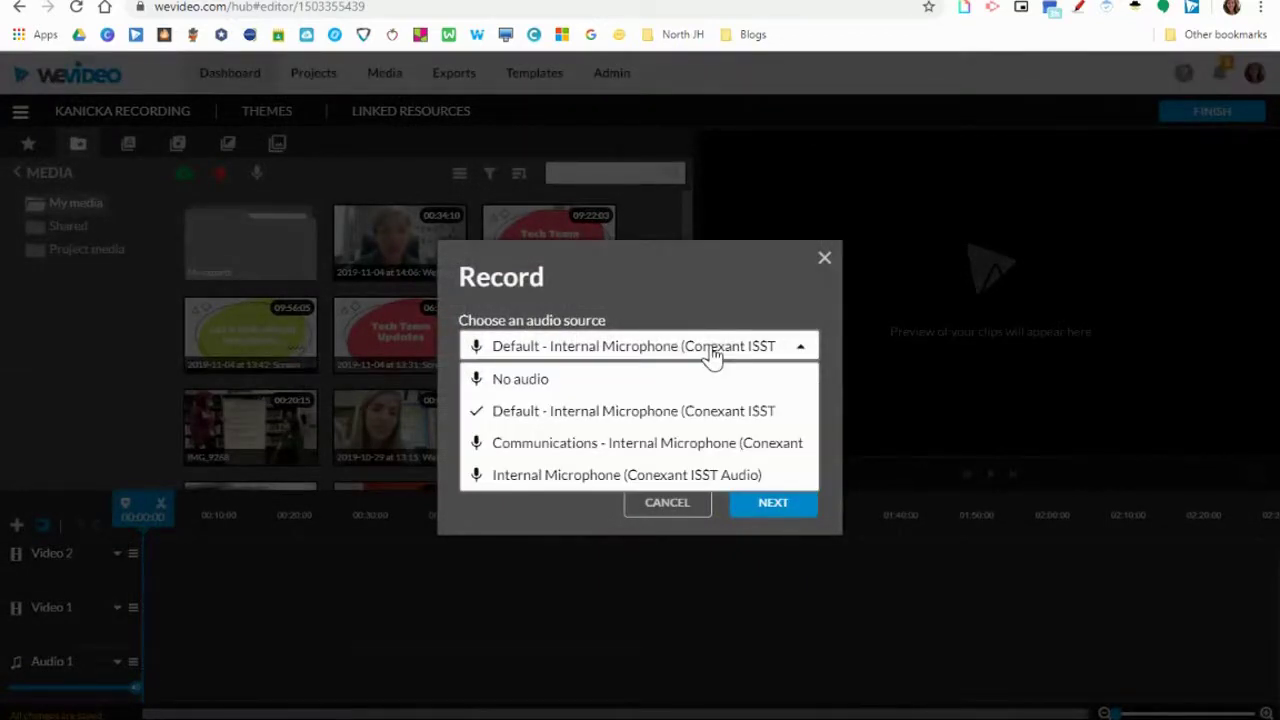
click(712, 355)
click(769, 508)
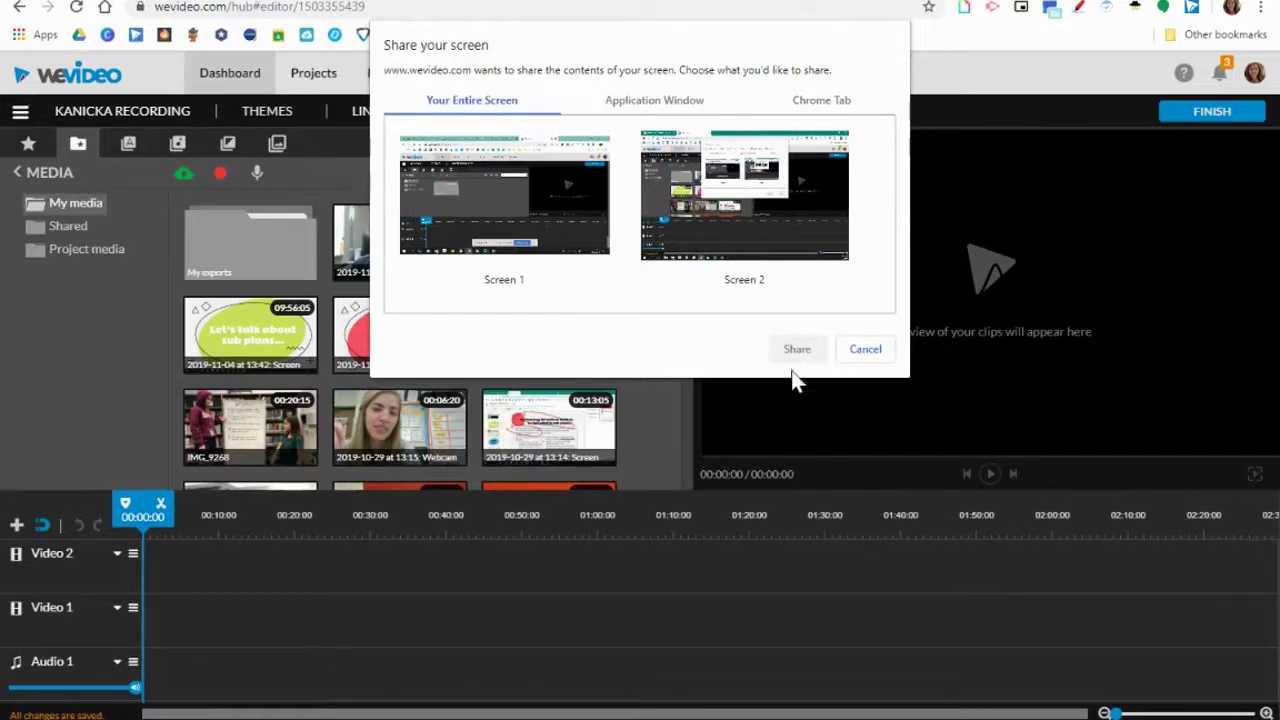
click(866, 350)
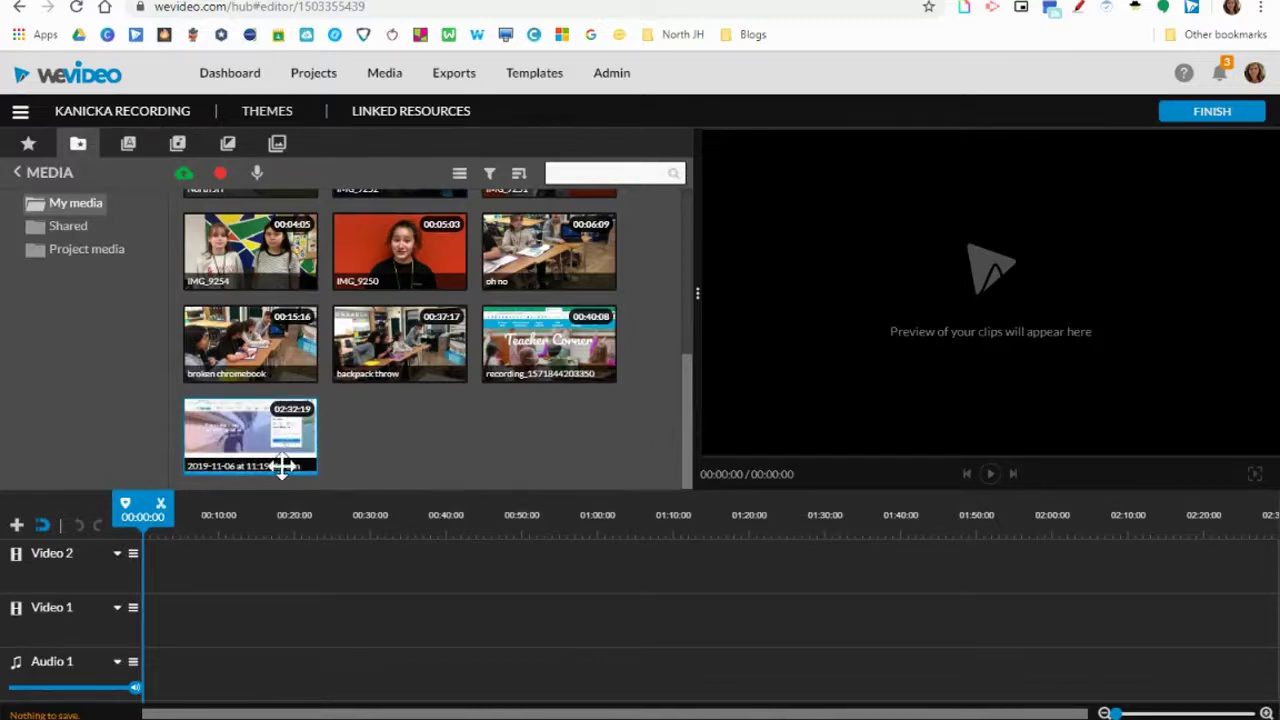
Find the "2019-11-06 at 11:19: Screen" recording in My media and place it at the start of the Video 1 track
scroll(618, 399, up, 5)
scroll(620, 405, down, 5)
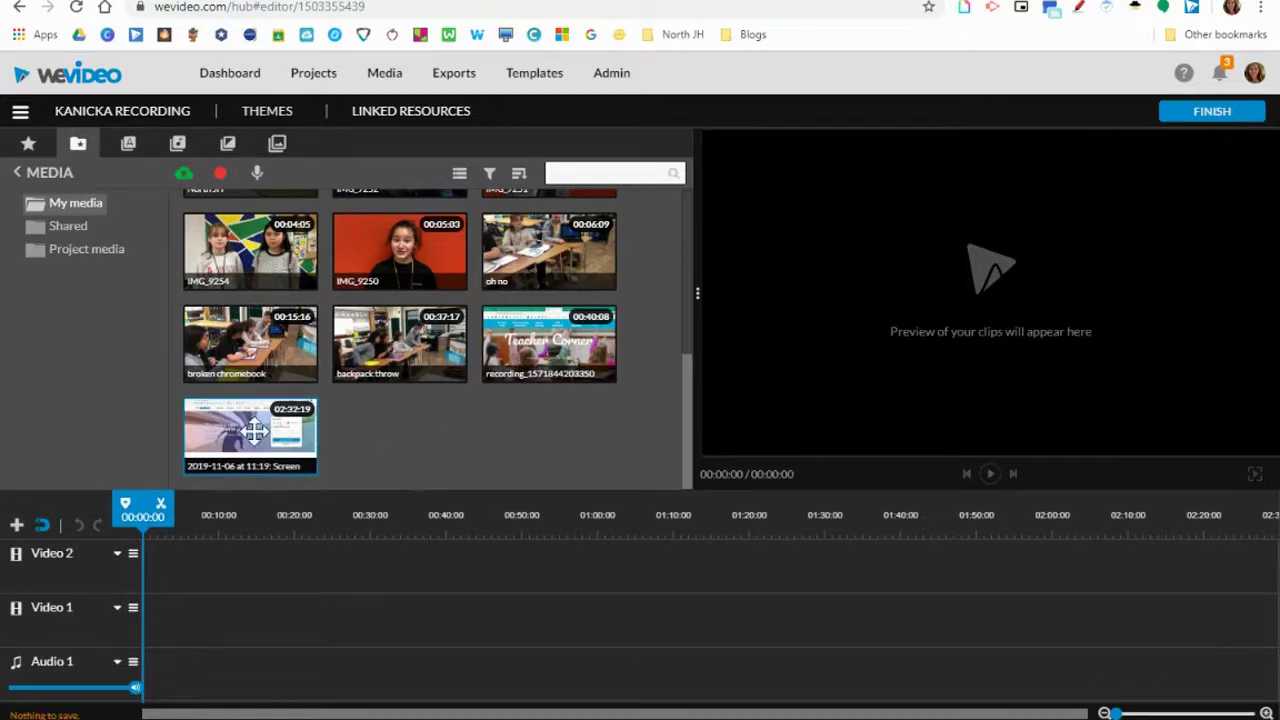
drag(248, 430, 155, 625)
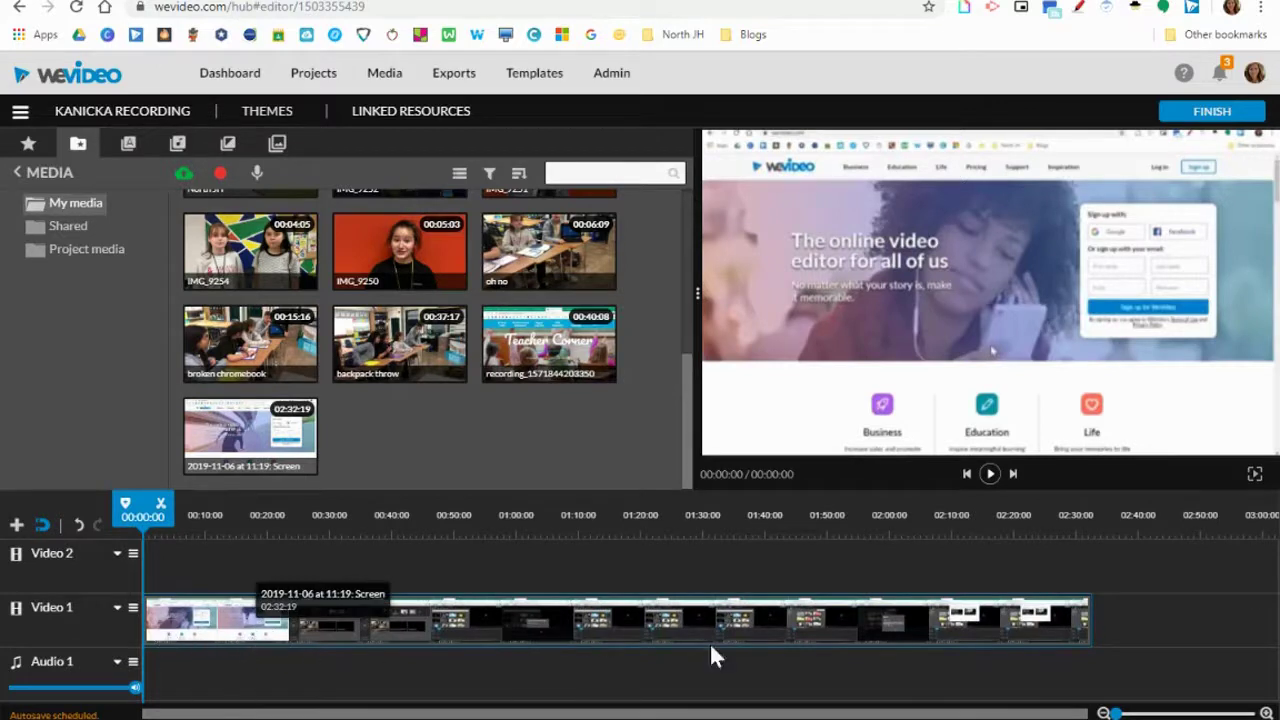
drag(553, 335, 1114, 642)
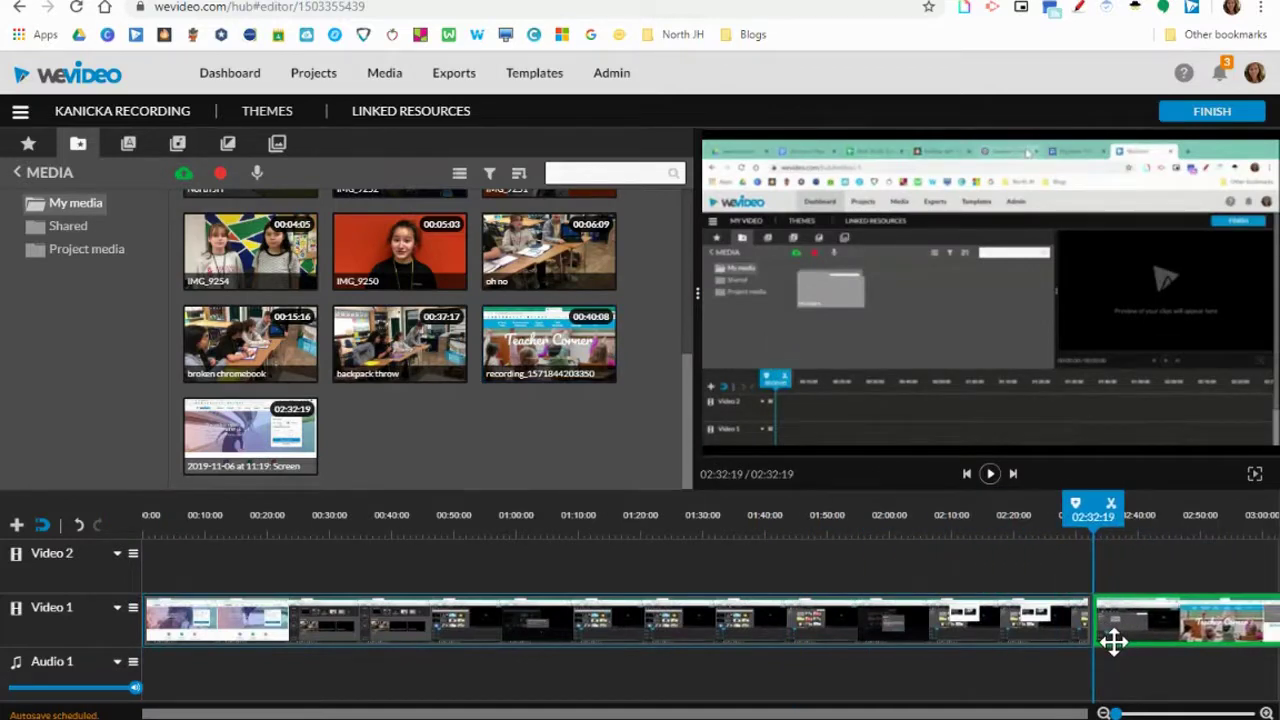
mouse_move(1114, 642)
mouse_down()
mouse_move(1050, 630)
mouse_move(980, 640)
mouse_move(1124, 645)
mouse_up()
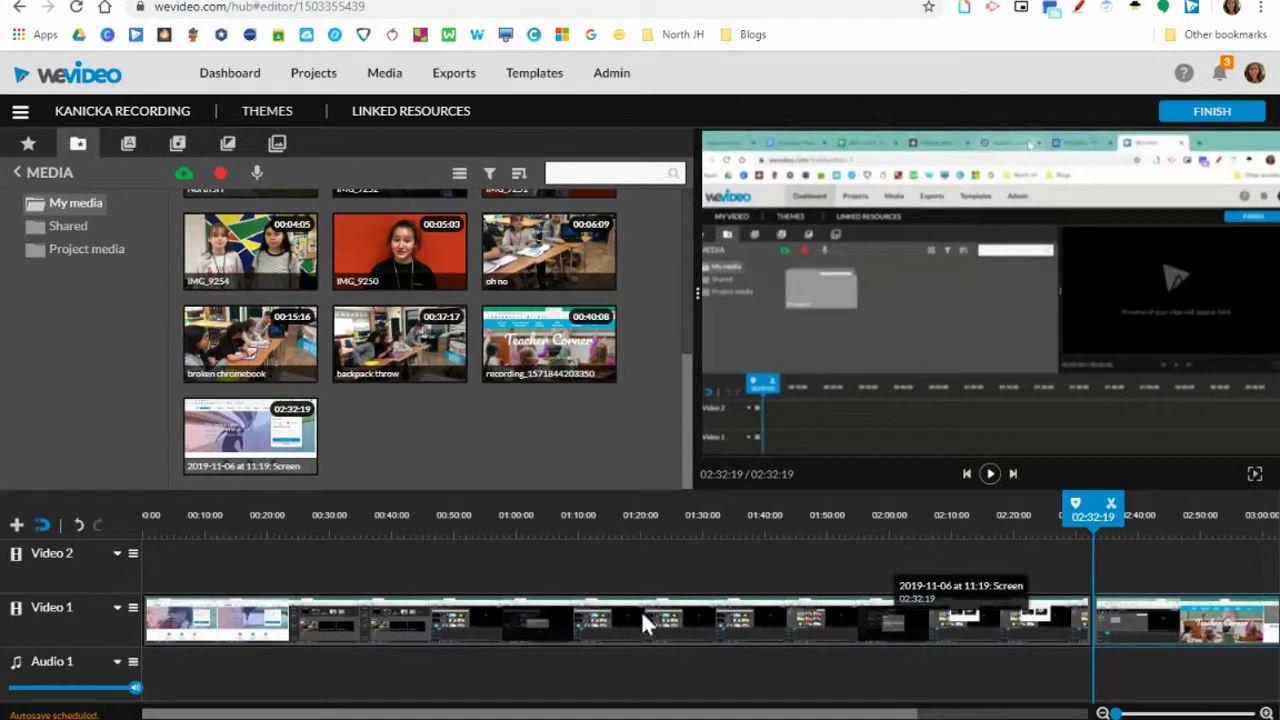
drag(1093, 512, 647, 548)
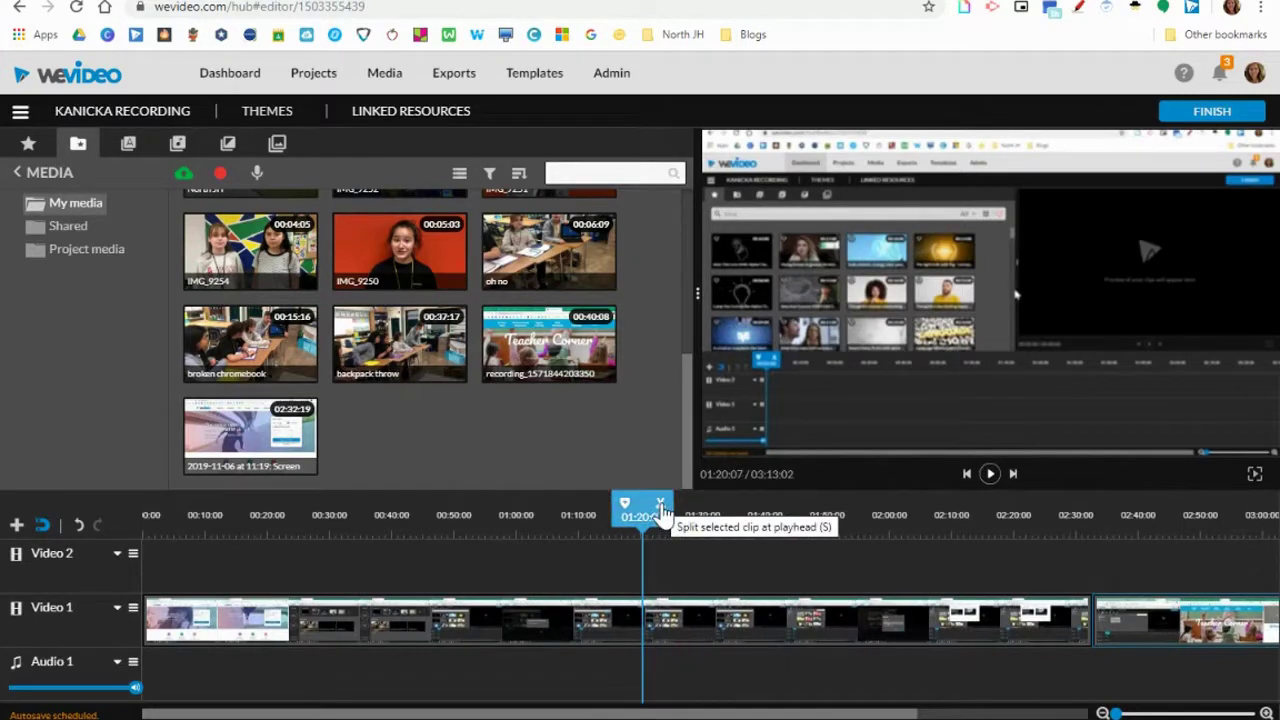
drag(662, 511, 1164, 633)
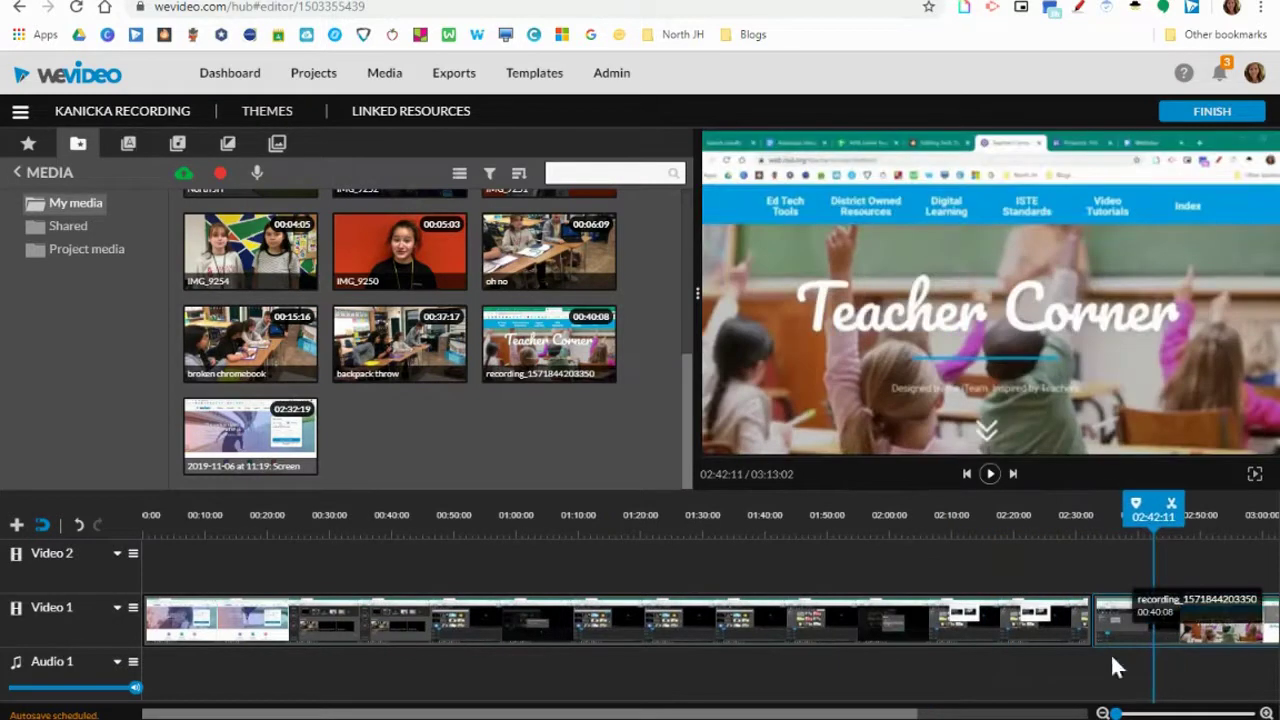
drag(902, 714, 1057, 714)
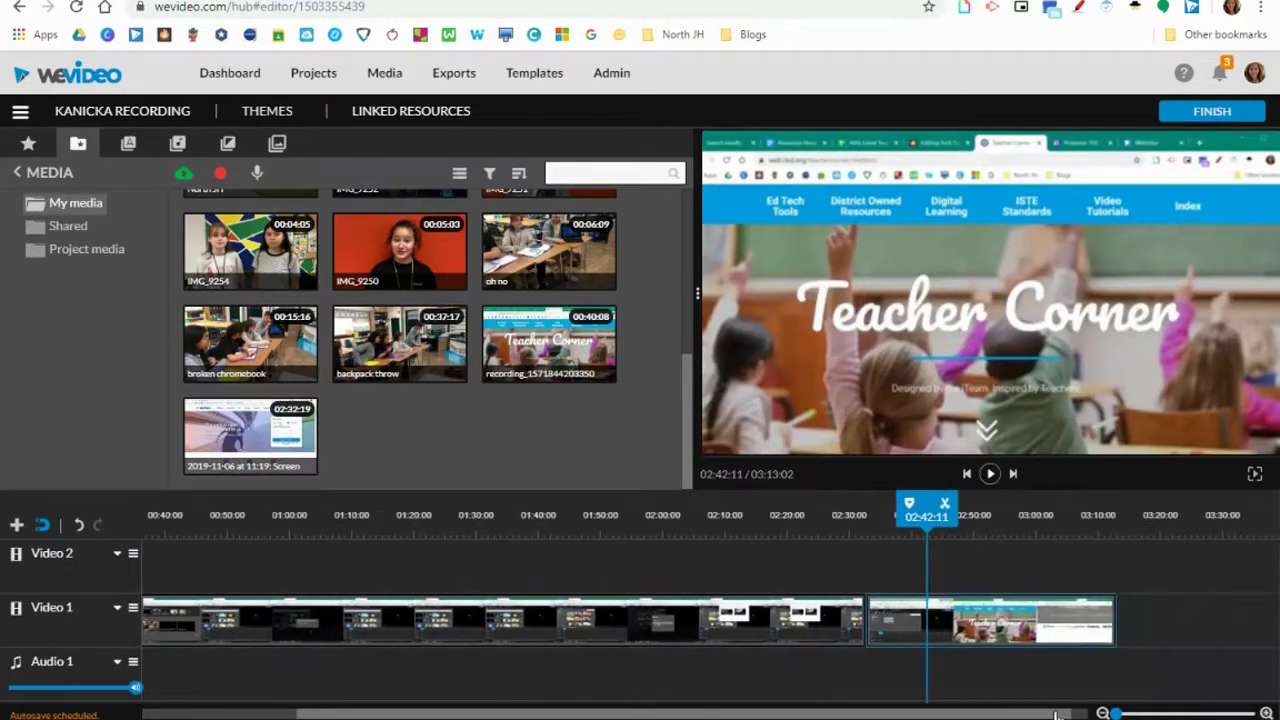
click(945, 504)
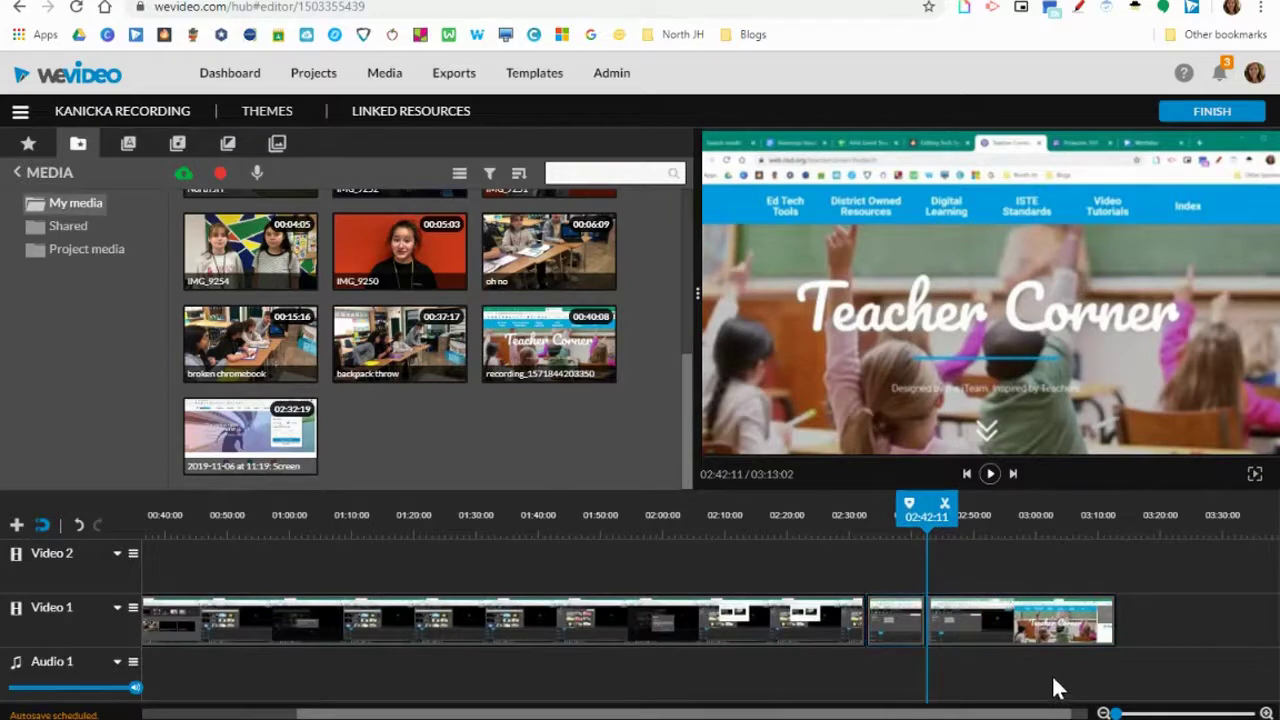
Delete the shorter first piece of the split clip and move the remaining piece up against the screen recording
drag(930, 545, 1064, 568)
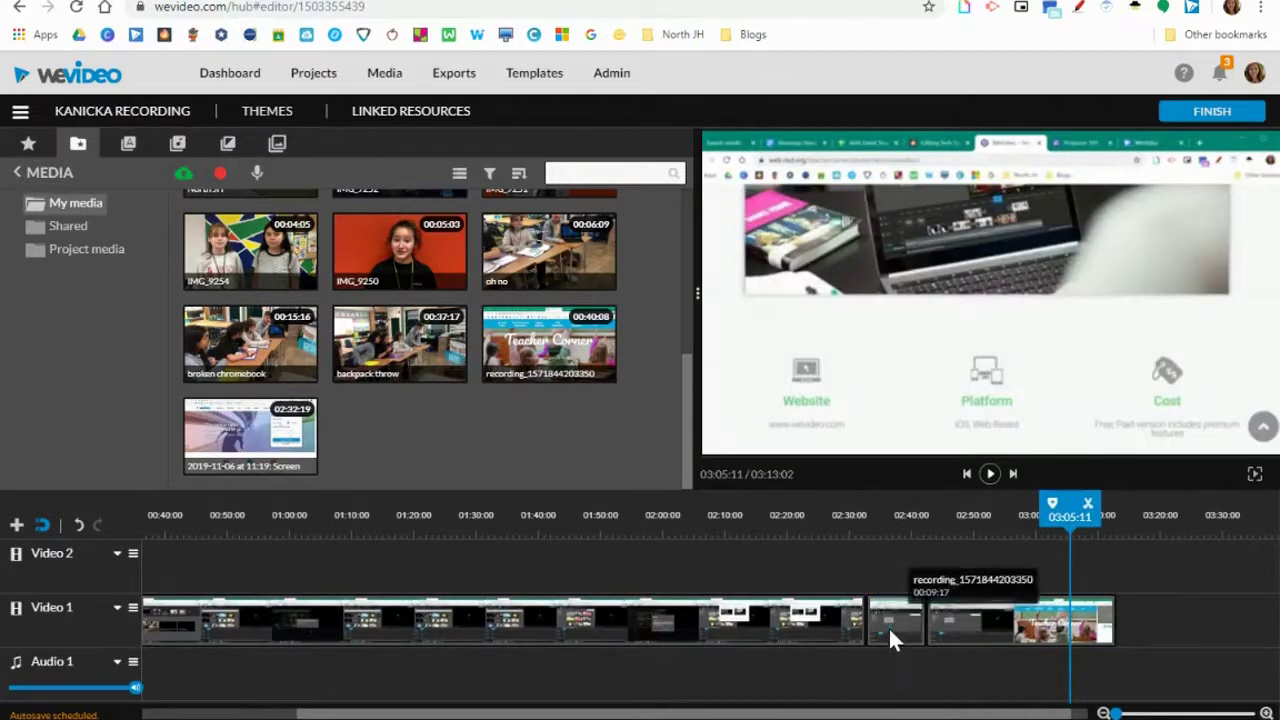
click(890, 630)
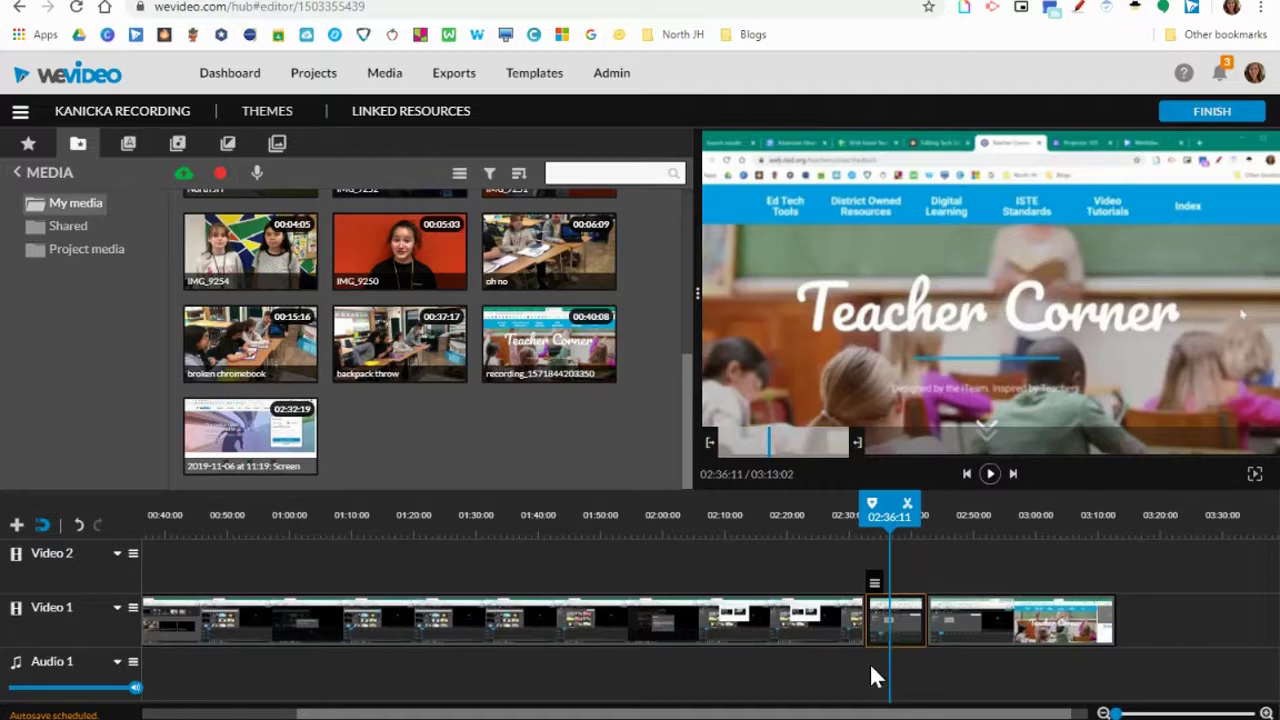
key(Delete)
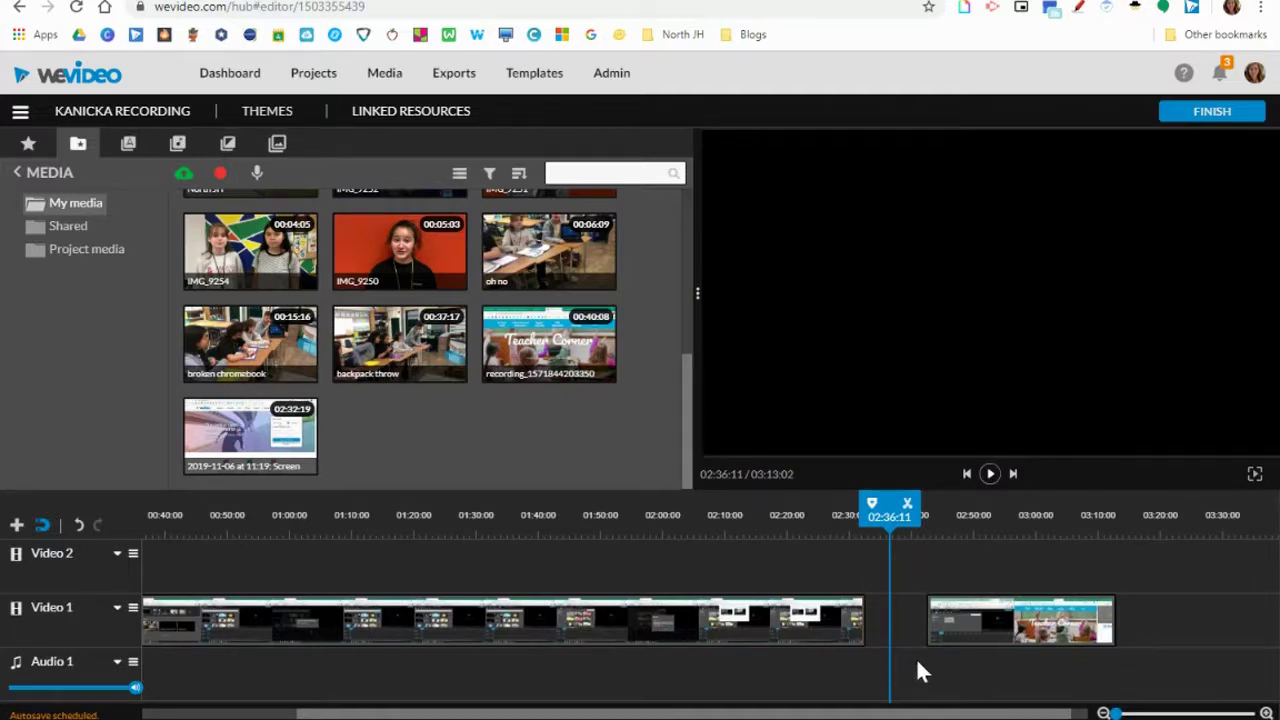
drag(1030, 616, 967, 617)
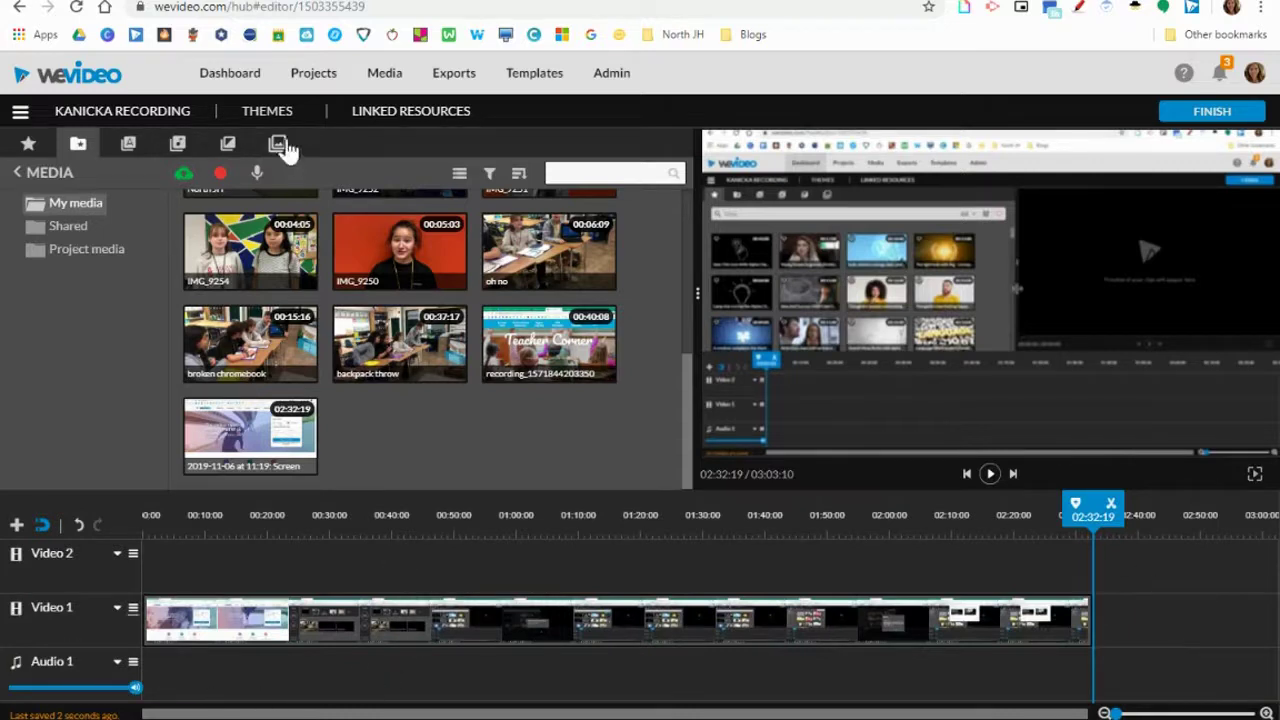
Add the free music track "Moment Of Inspiration - Mega Music" to Audio 1 from the start of the timeline
click(177, 145)
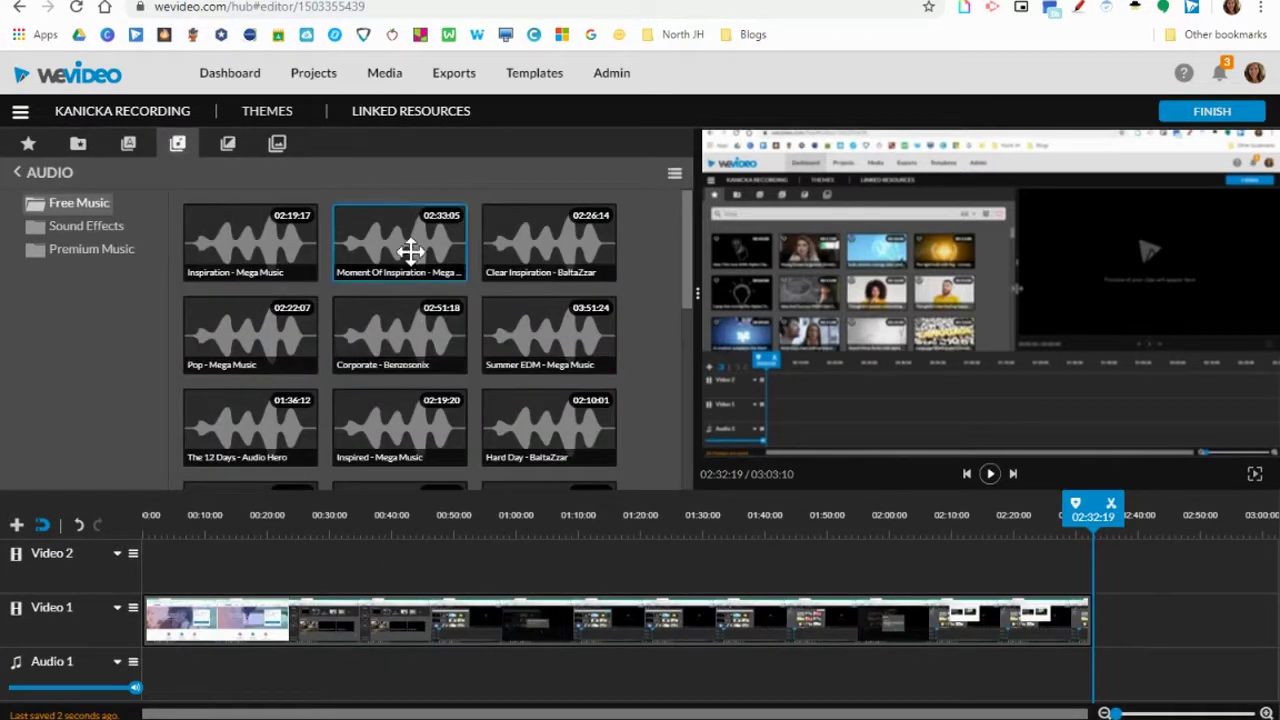
drag(409, 243, 150, 678)
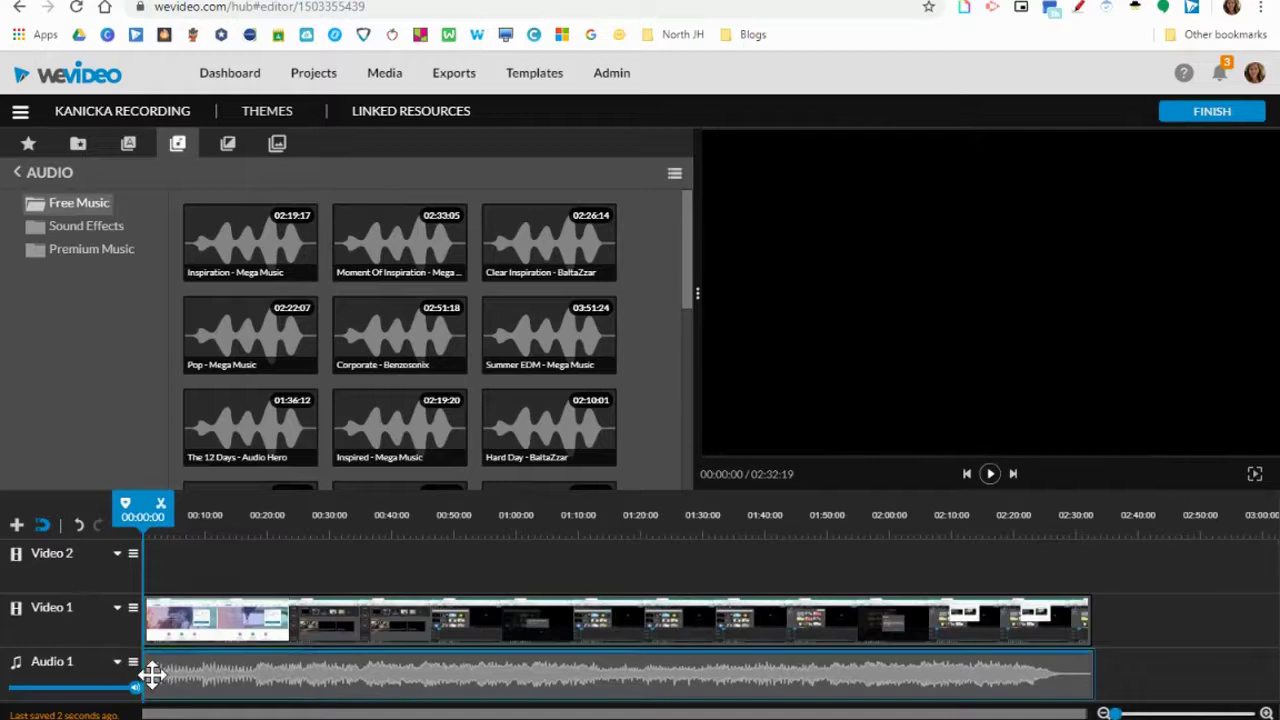
mouse_move(136, 690)
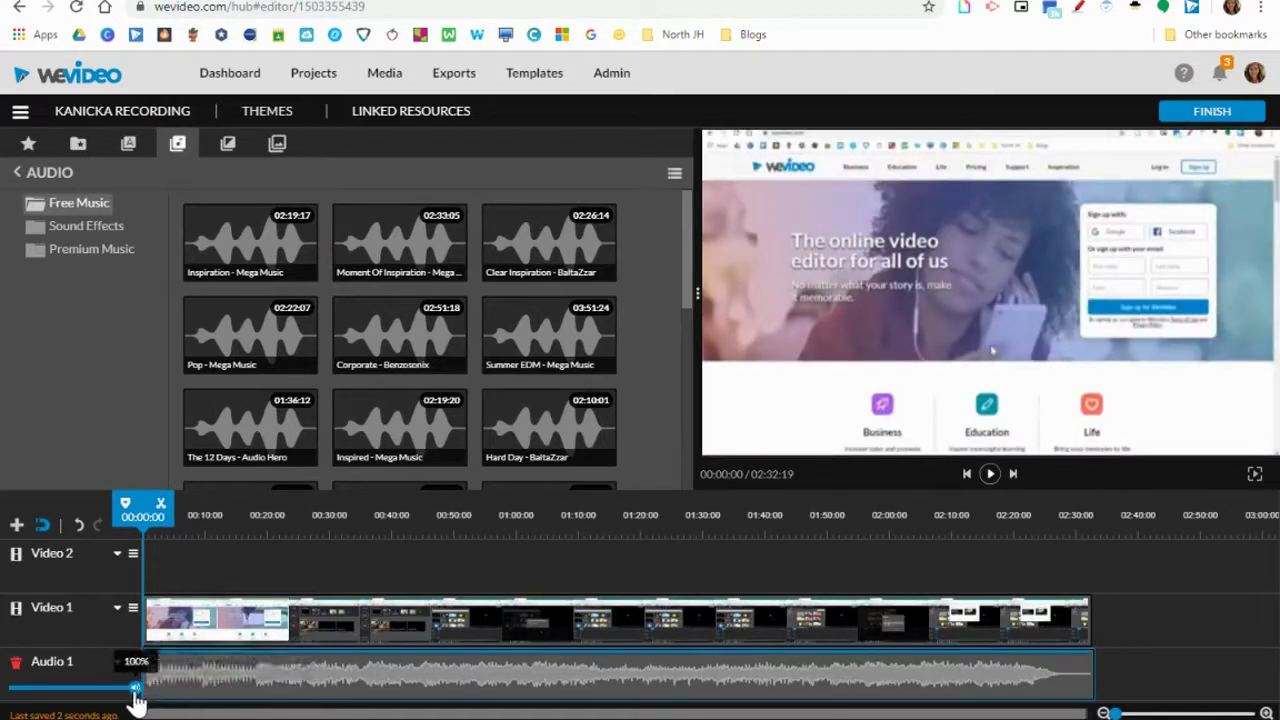
Check the screen recording clip's volume settings and save them, then lower the Audio 1 track's volume to a low level
click(166, 625)
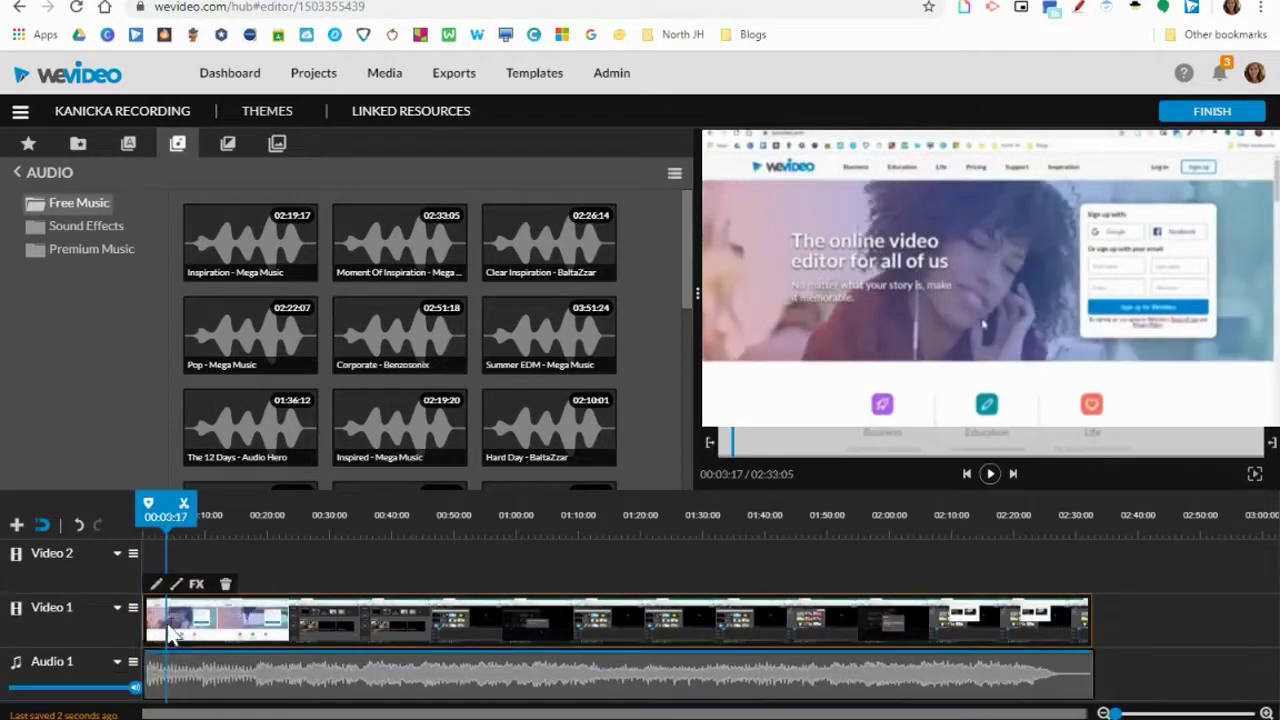
double_click(169, 620)
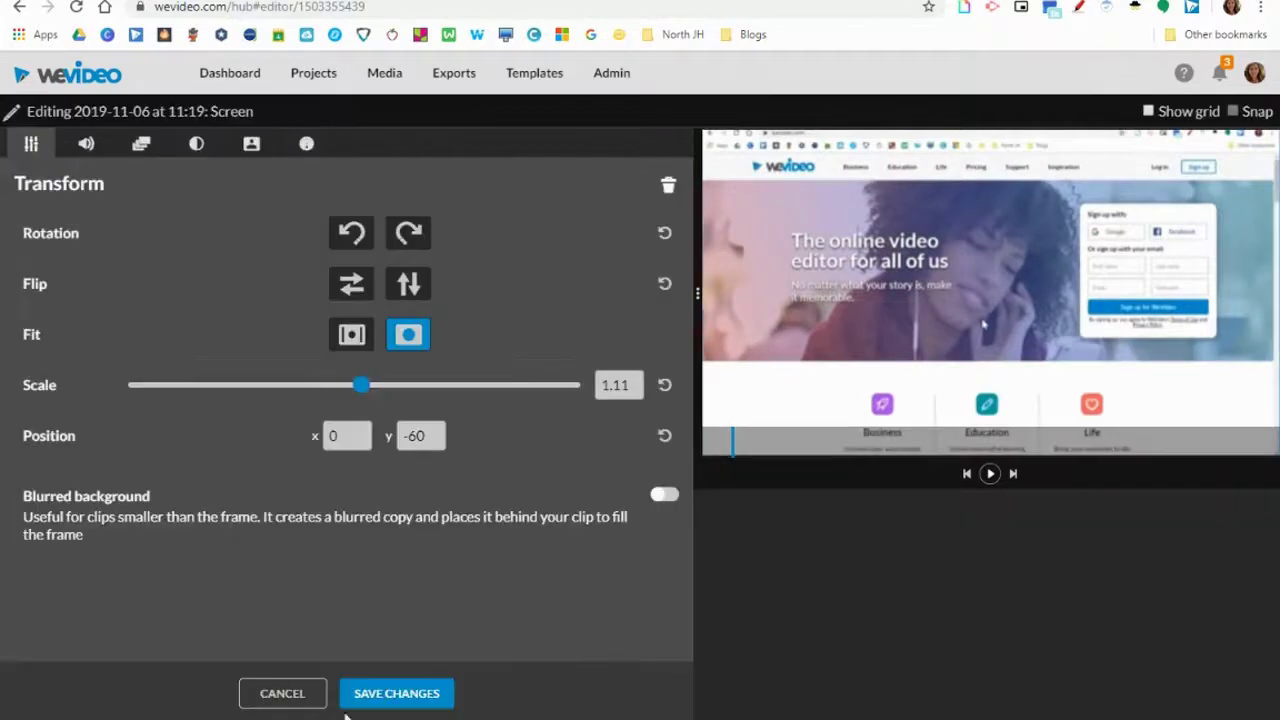
click(86, 148)
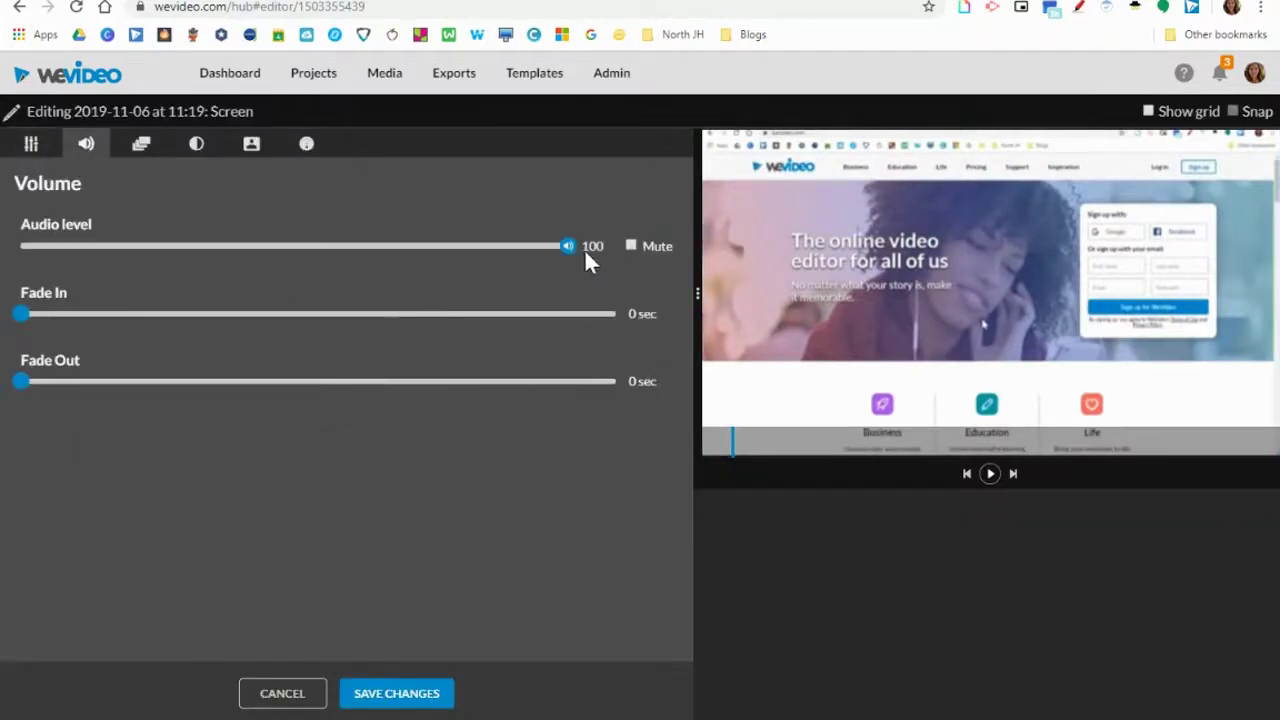
click(404, 700)
mouse_move(135, 690)
drag(135, 690, 28, 703)
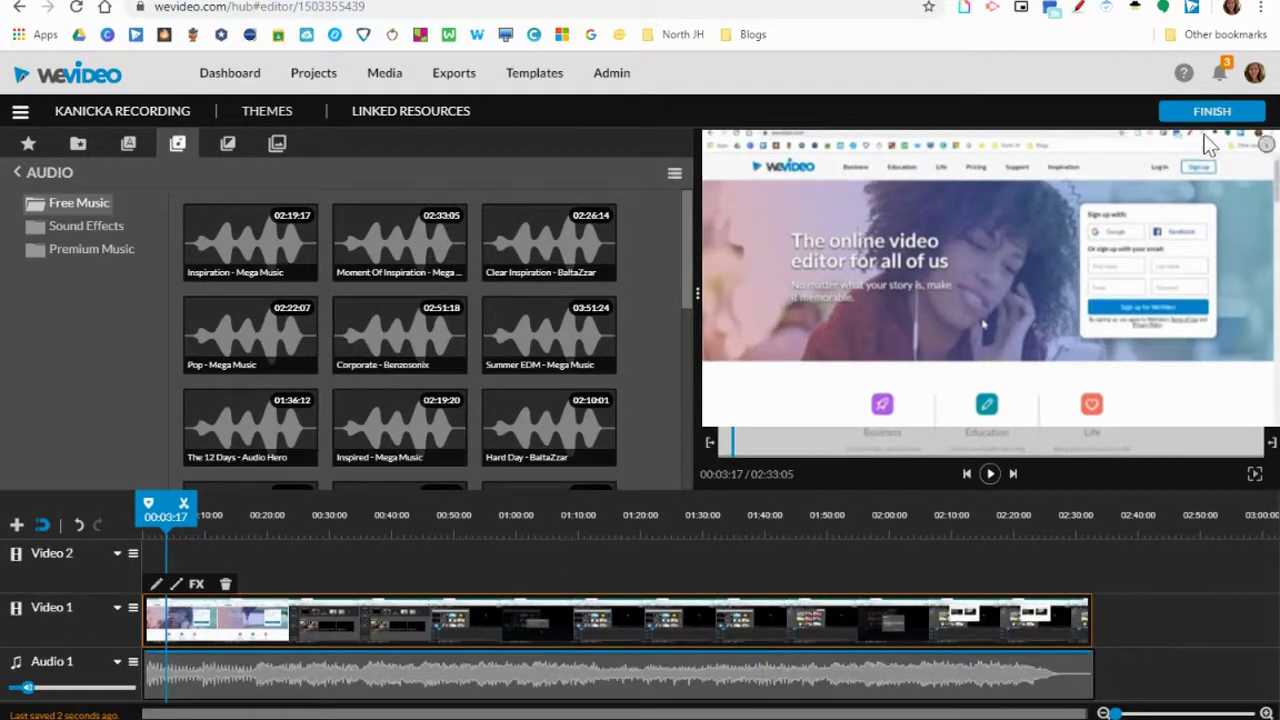
Set up the video's export with the first thumbnail, HD (1280x720) resolution and Google Drive as the destination
click(1225, 113)
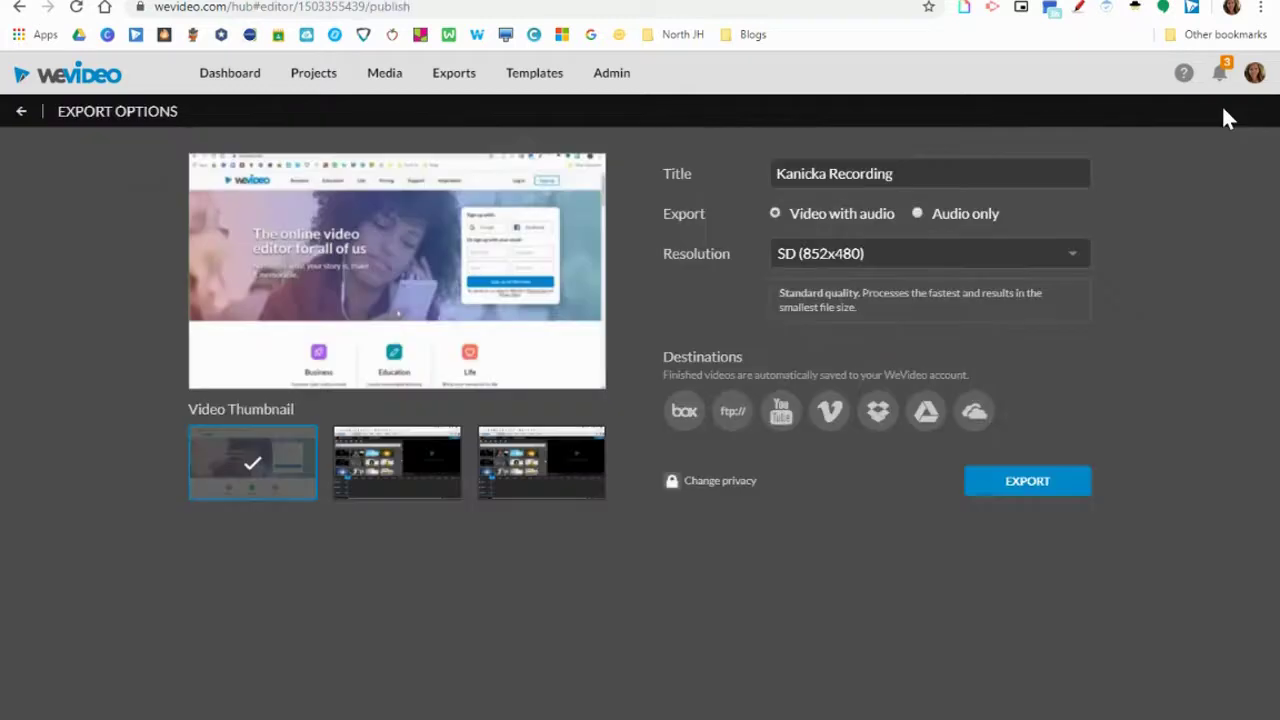
click(417, 487)
click(268, 500)
click(843, 263)
click(860, 328)
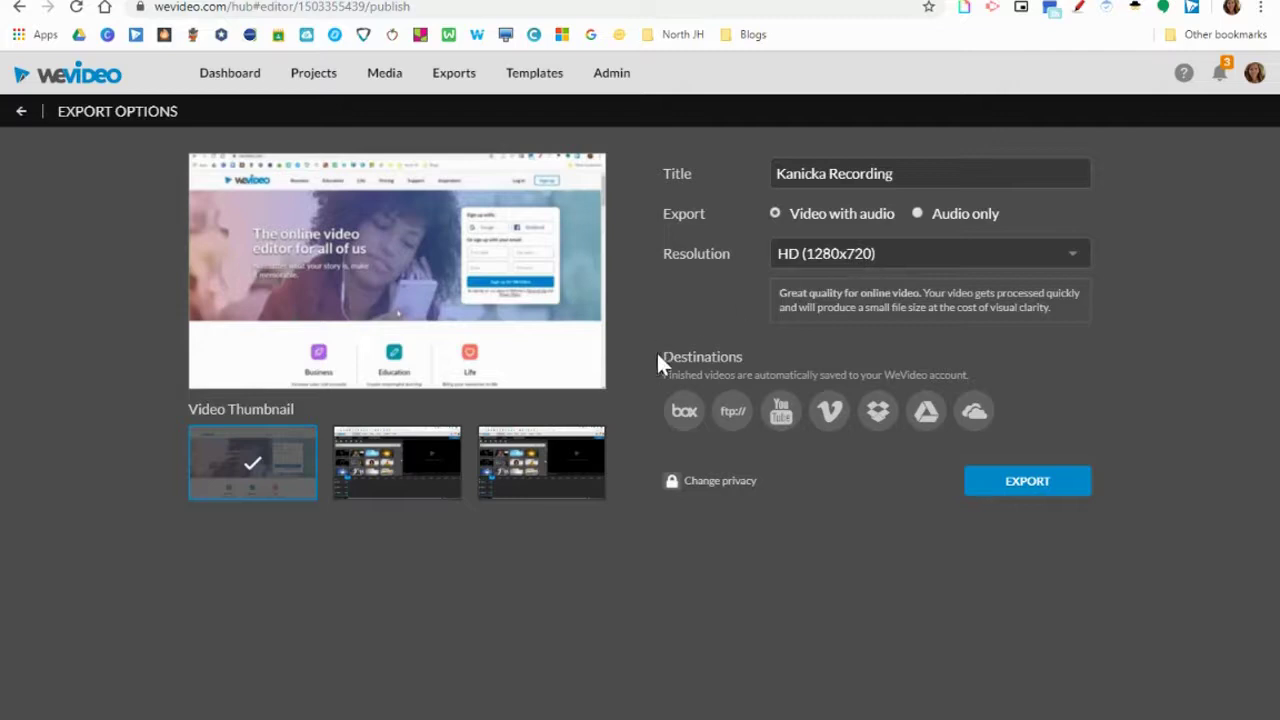
click(928, 418)
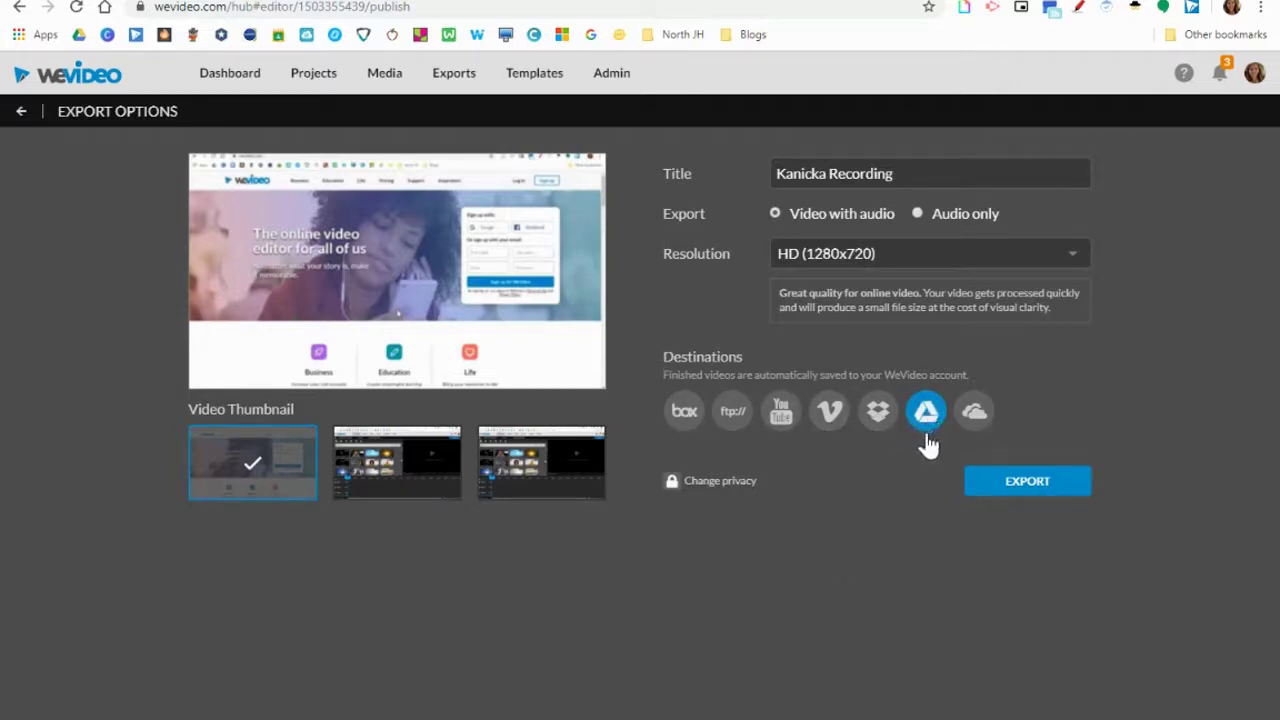